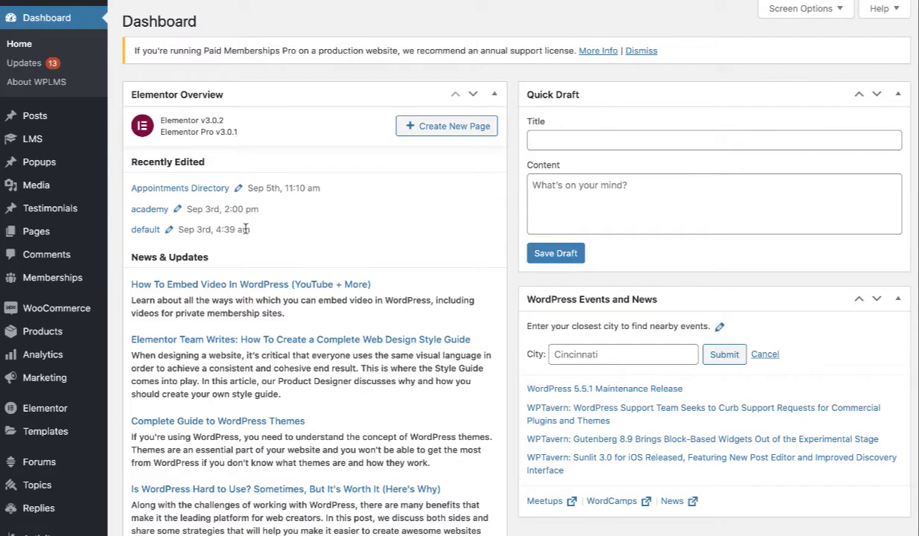
- Open the Vibe BP Member Profiles list and dismiss the email-template and WPLMS migration notices
{"action": "scroll", "coordinate": [245, 230], "scroll_direction": "down", "scroll_amount": 5}
{"action": "mouse_move", "coordinate": [40, 457]}
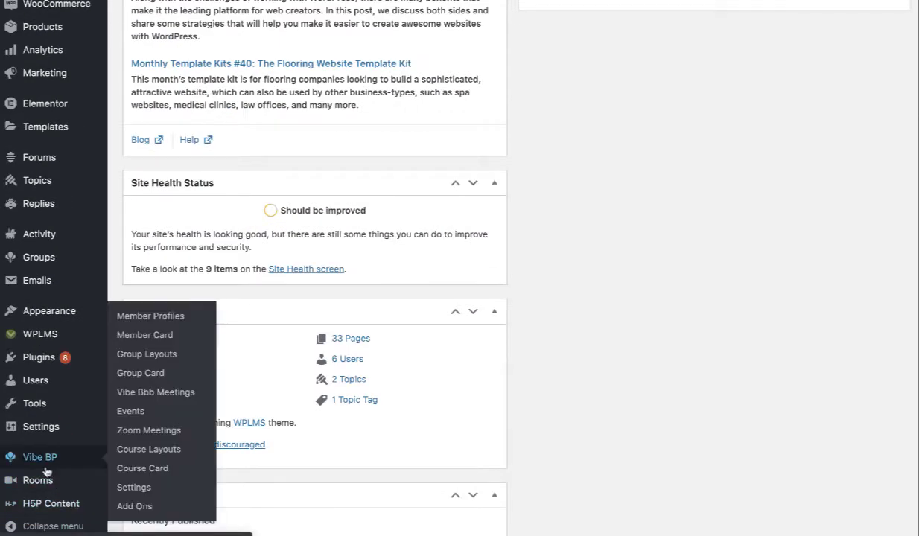
{"action": "left_click", "coordinate": [138, 316]}
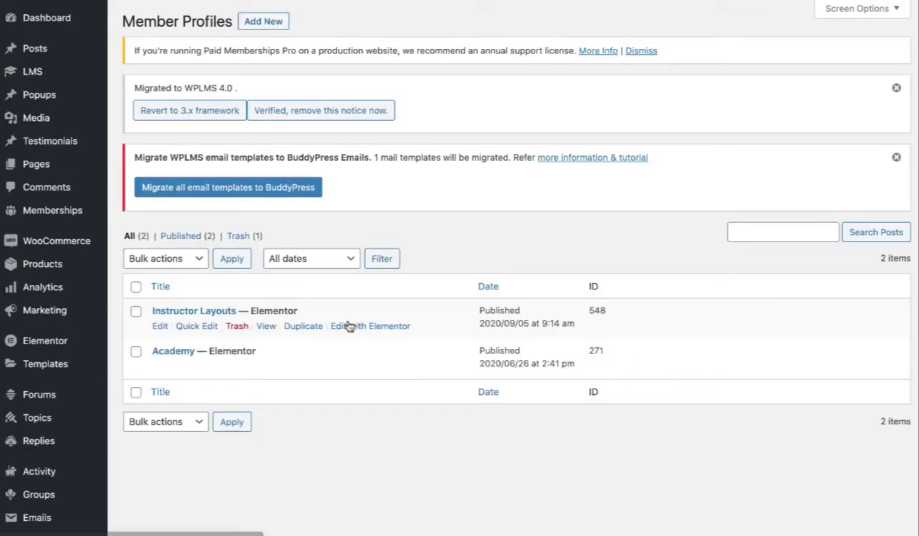
{"action": "scroll", "coordinate": [348, 324], "scroll_direction": "down", "scroll_amount": 2}
{"action": "left_click", "coordinate": [896, 73]}
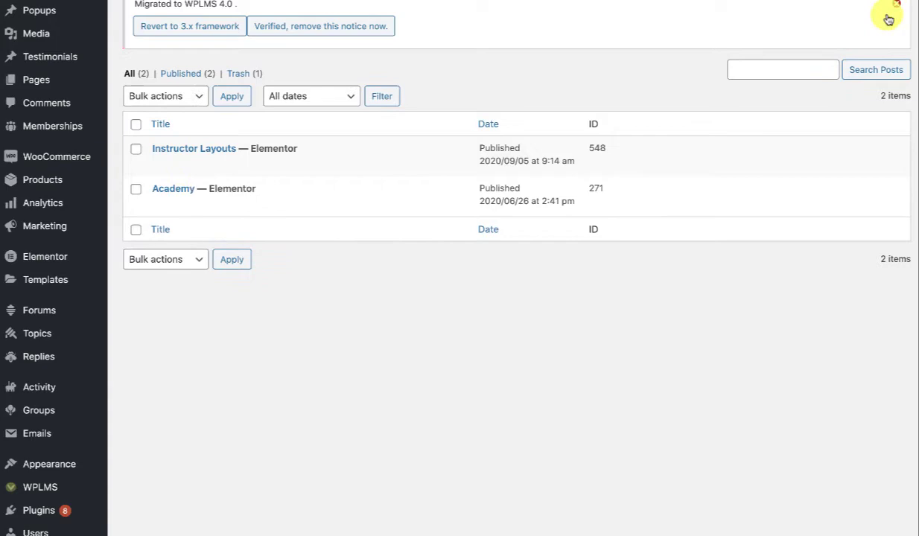
{"action": "left_click", "coordinate": [895, 6]}
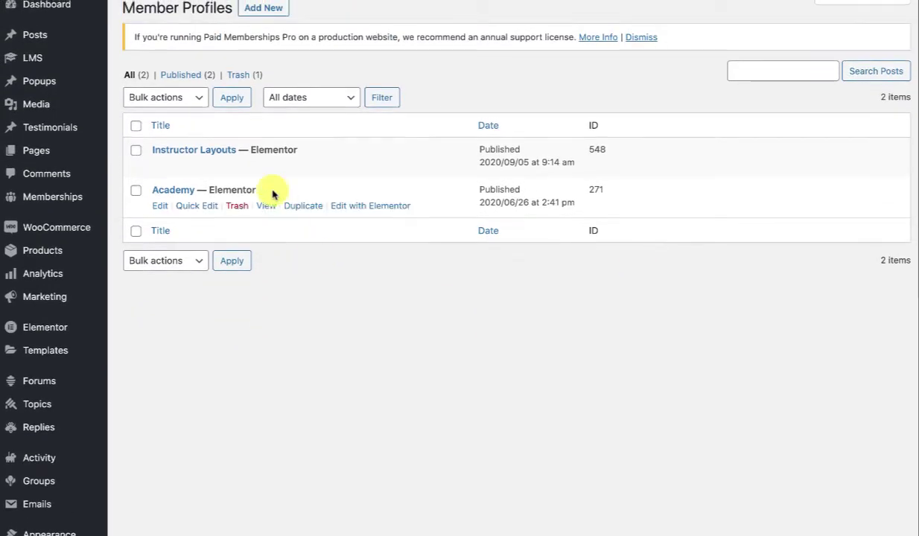
{"action": "mouse_move", "coordinate": [224, 194]}
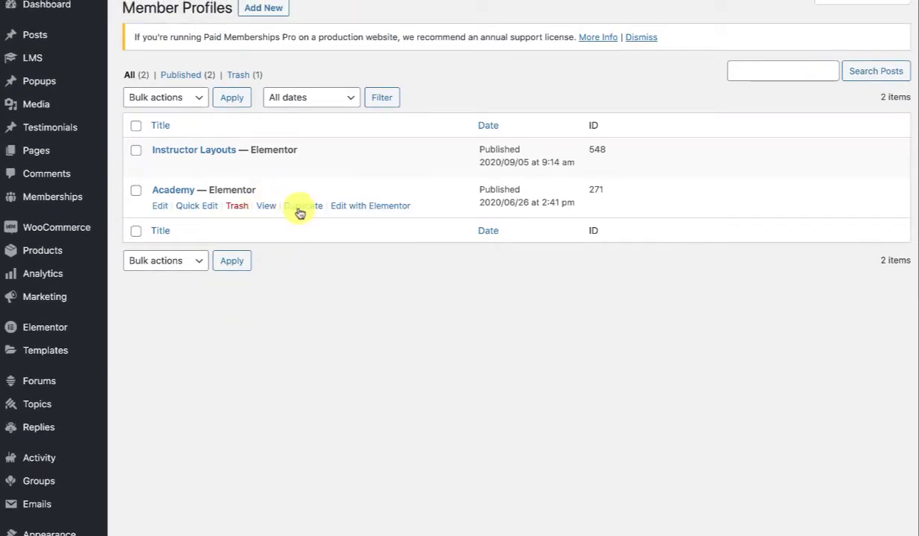
{"action": "left_click", "coordinate": [300, 214]}
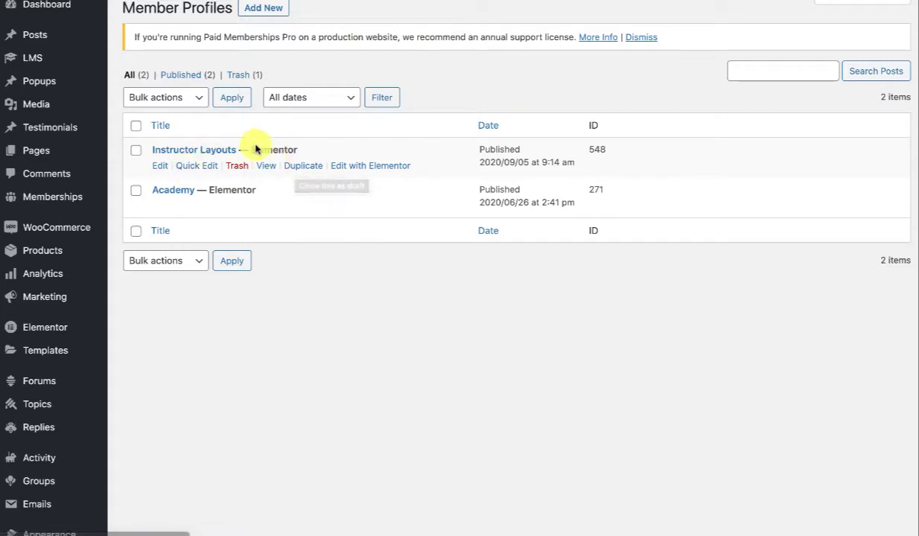
{"action": "mouse_move", "coordinate": [193, 149]}
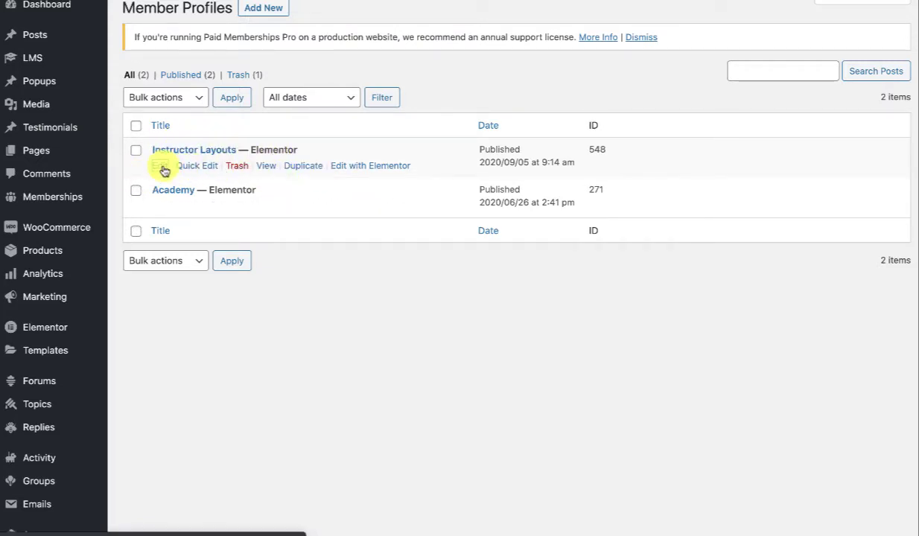
- Open Instructor Layouts for editing and inspect its Apply on Member Type options without choosing one
{"action": "left_click", "coordinate": [164, 168]}
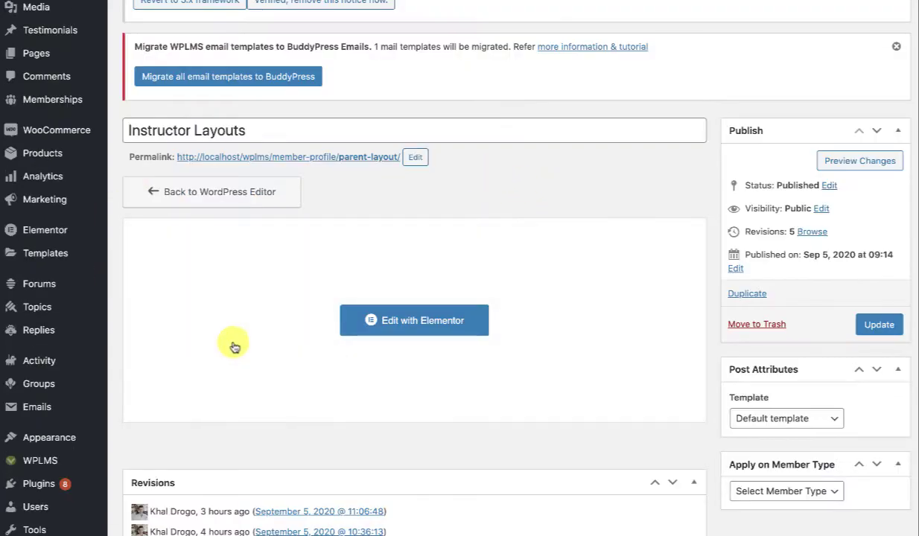
{"action": "scroll", "coordinate": [429, 347], "scroll_direction": "down", "scroll_amount": 2}
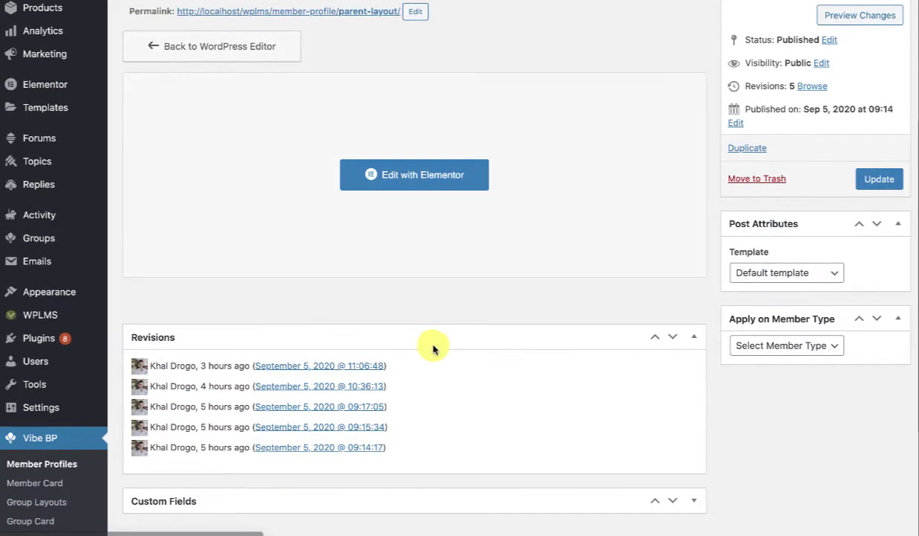
{"action": "scroll", "coordinate": [708, 419], "scroll_direction": "up", "scroll_amount": 1}
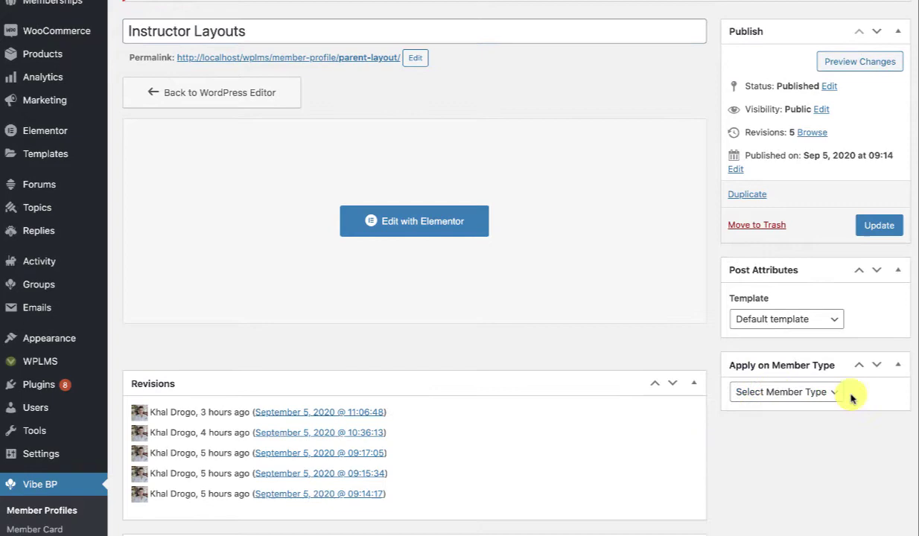
{"action": "left_click", "coordinate": [782, 394]}
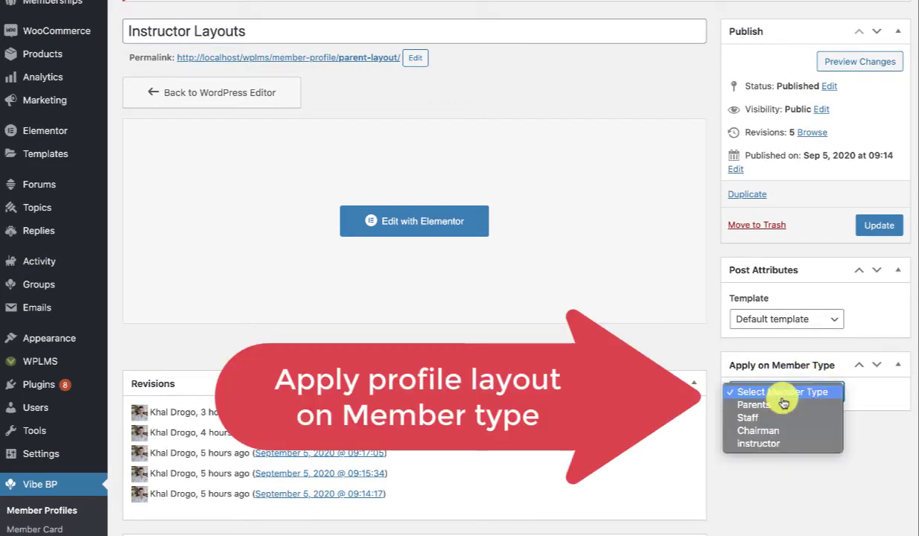
{"action": "left_click", "coordinate": [870, 425]}
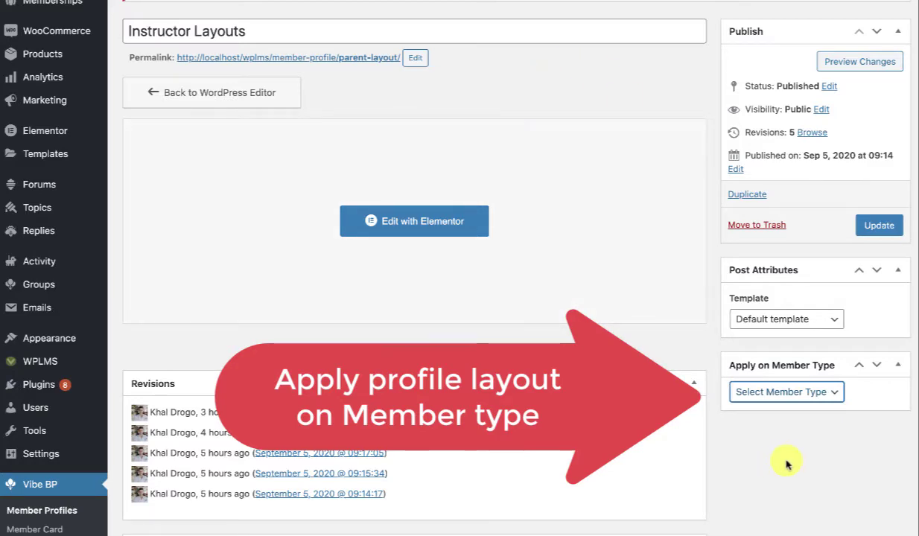
{"action": "scroll", "coordinate": [405, 328], "scroll_direction": "down", "scroll_amount": 5}
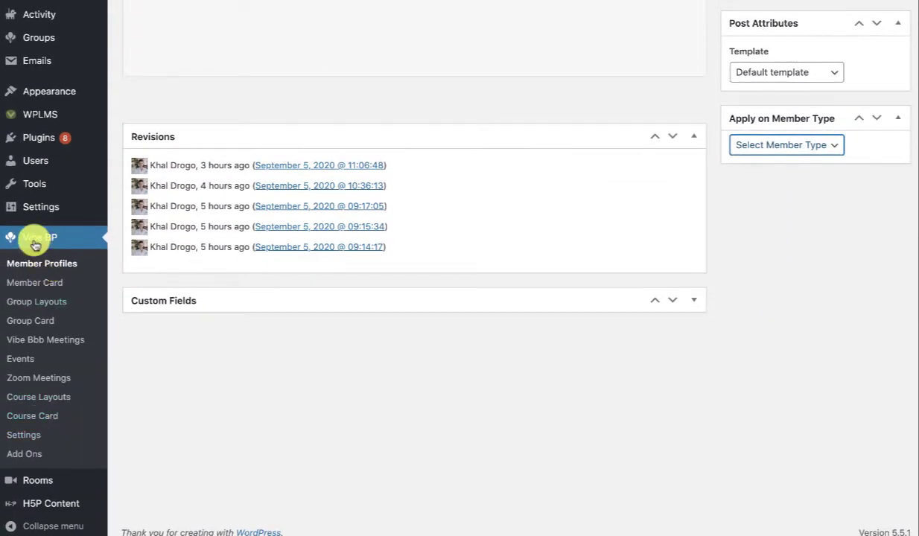
- Review the defined member types in Vibe BP's BuddyPress Members settings
{"action": "right_click", "coordinate": [17, 431]}
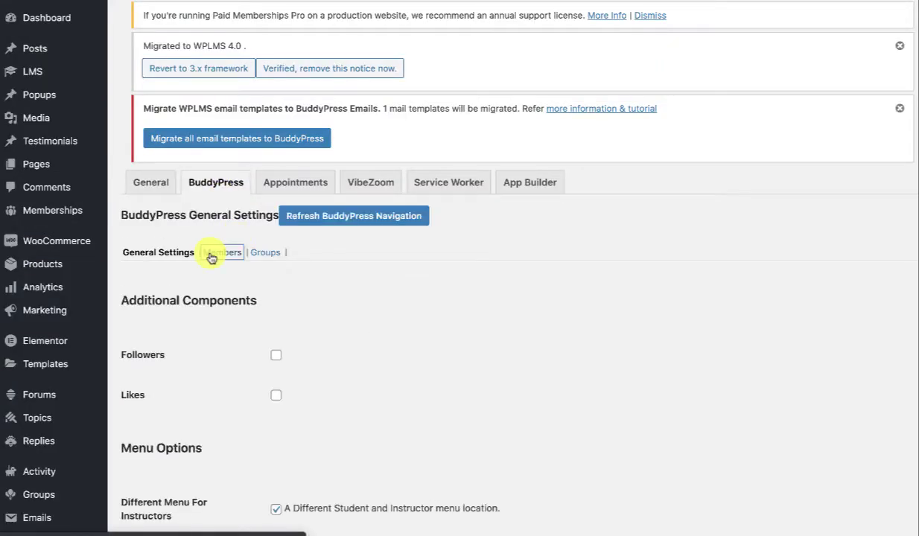
{"action": "left_click", "coordinate": [212, 257]}
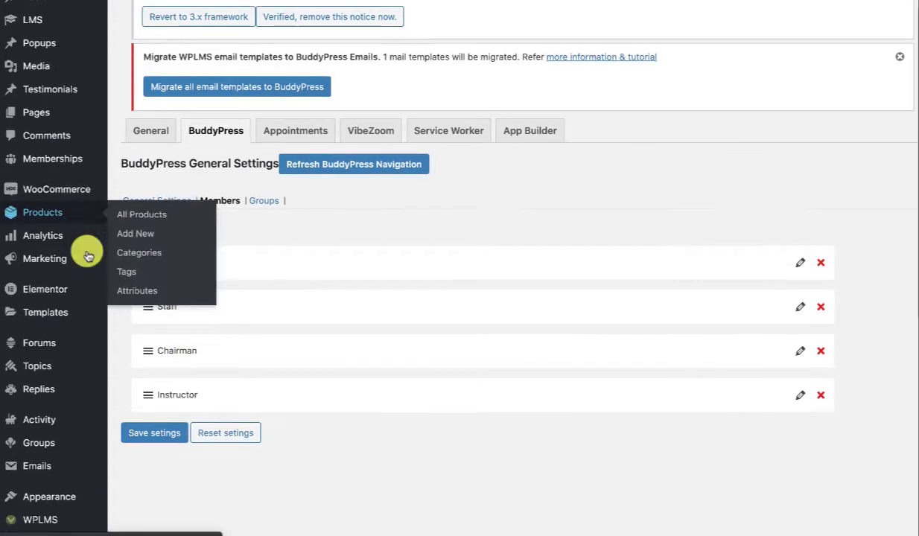
{"action": "scroll", "coordinate": [82, 276], "scroll_direction": "down", "scroll_amount": 5}
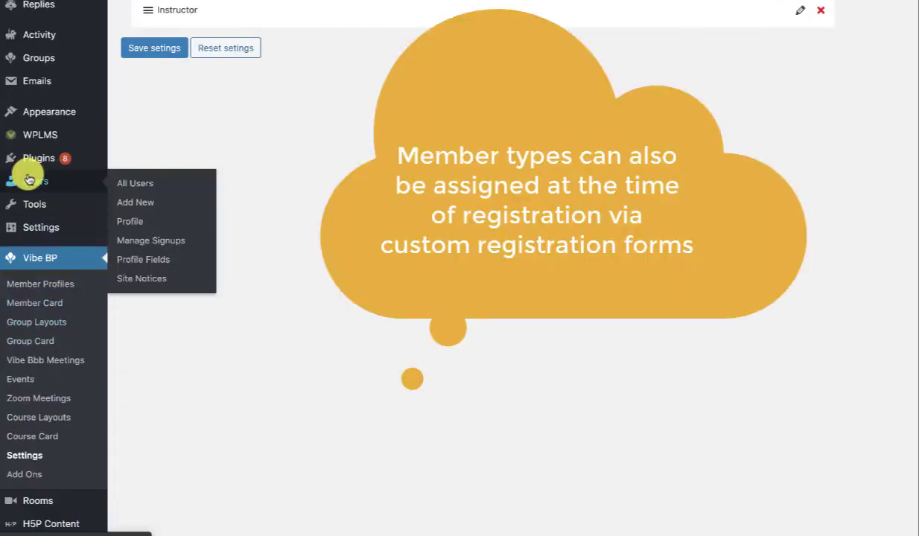
- Confirm in the administrator's extended profile that the Instructor member type is checked
{"action": "left_click", "coordinate": [134, 185]}
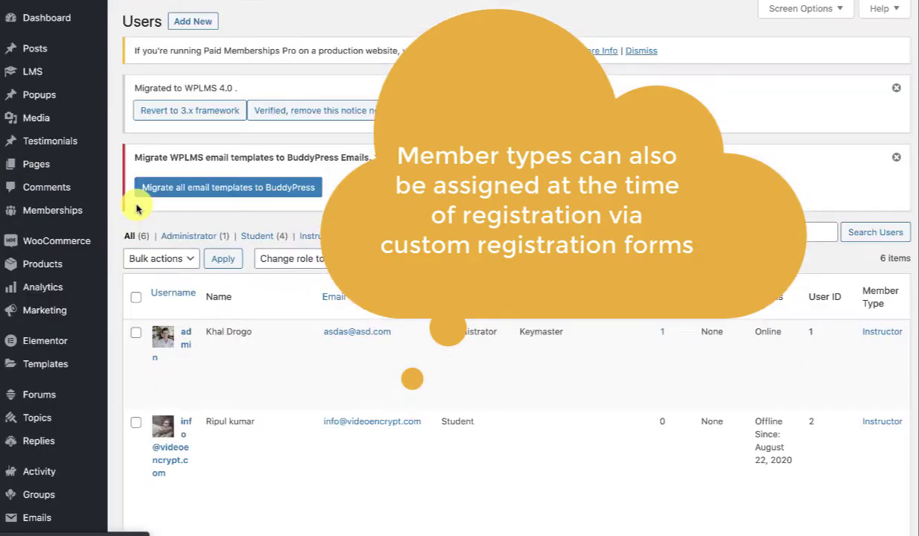
{"action": "left_click", "coordinate": [167, 345]}
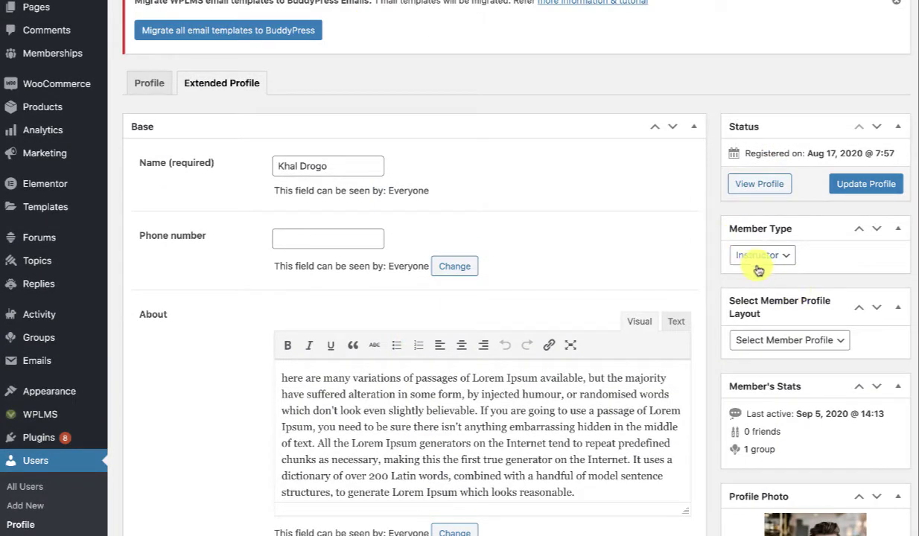
{"action": "left_click", "coordinate": [762, 255]}
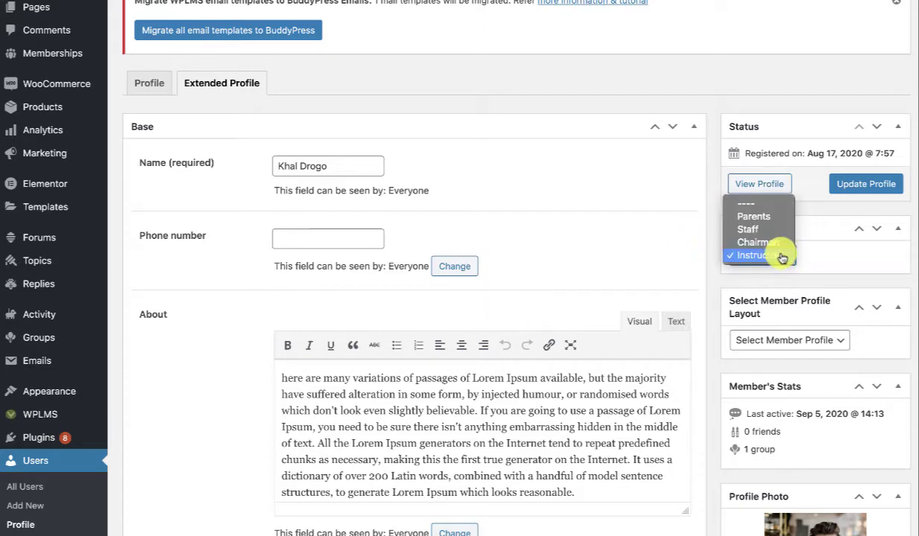
{"action": "scroll", "coordinate": [447, 335], "scroll_direction": "down", "scroll_amount": 3}
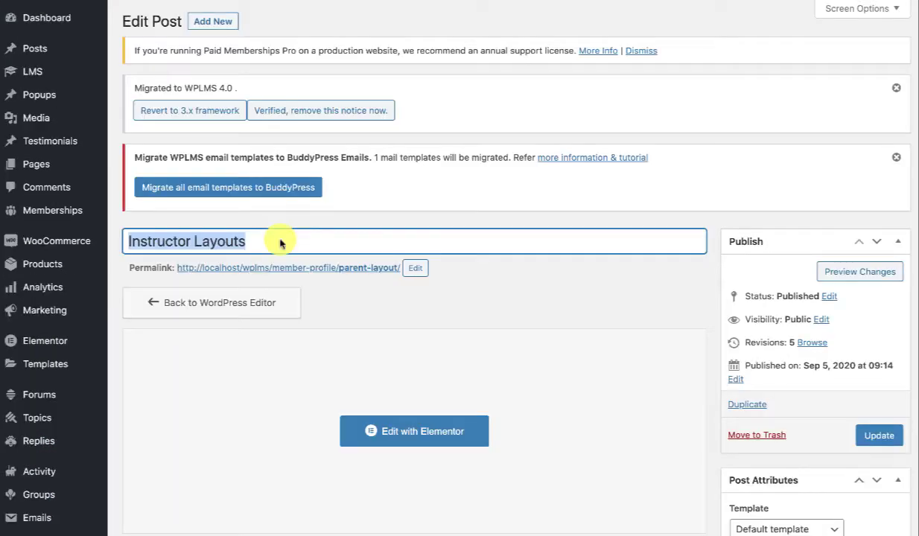
- Save the Instructor Layouts design in Elementor and view it as a live profile page
{"action": "left_click", "coordinate": [429, 428]}
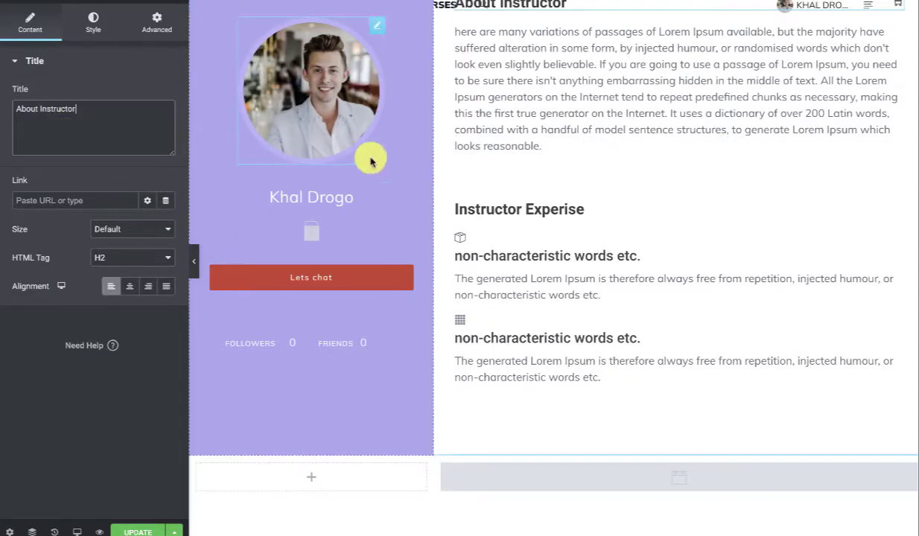
{"action": "left_click", "coordinate": [125, 530]}
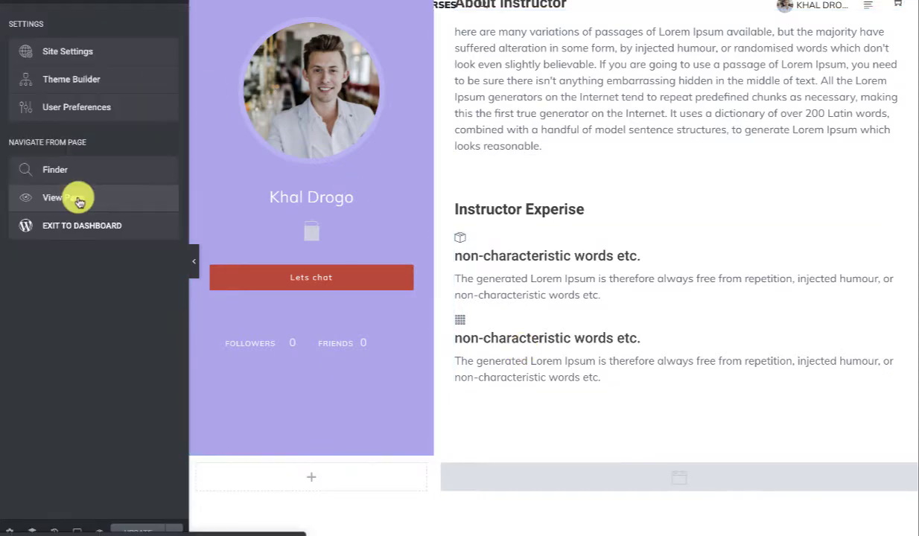
{"action": "left_click", "coordinate": [76, 195]}
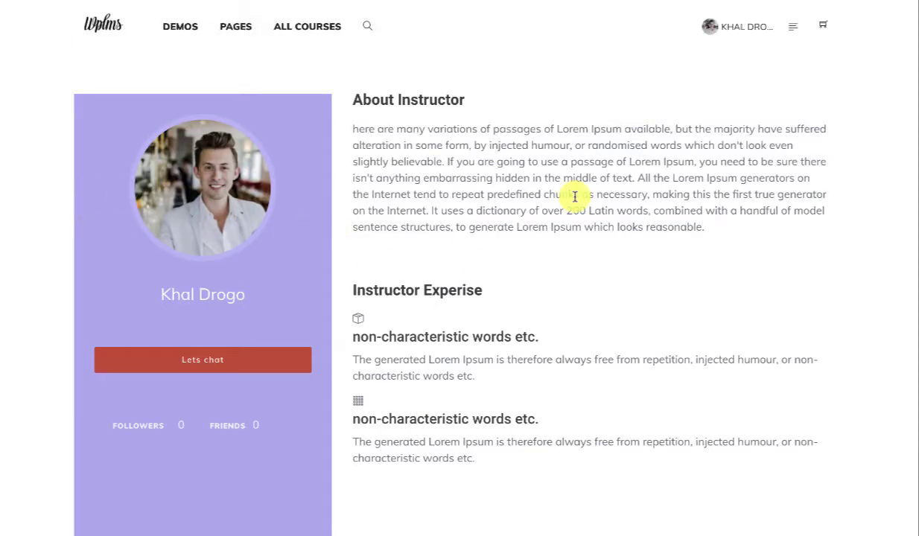
{"action": "scroll", "coordinate": [514, 405], "scroll_direction": "down", "scroll_amount": 3}
{"action": "scroll", "coordinate": [514, 401], "scroll_direction": "up", "scroll_amount": 3}
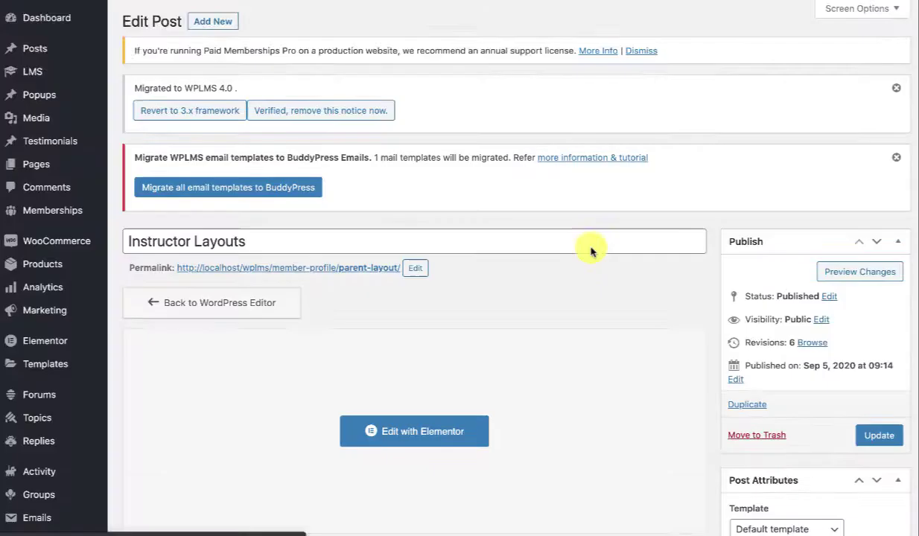
{"action": "scroll", "coordinate": [591, 249], "scroll_direction": "down", "scroll_amount": 5}
- Apply the layout to the Instructor member type and save the assignment
{"action": "scroll", "coordinate": [594, 234], "scroll_direction": "up", "scroll_amount": 2}
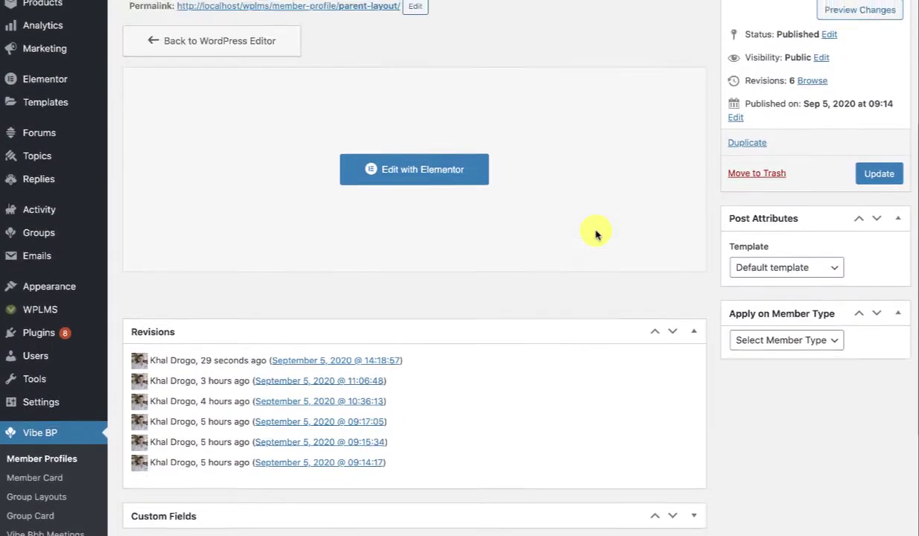
{"action": "left_click", "coordinate": [832, 414]}
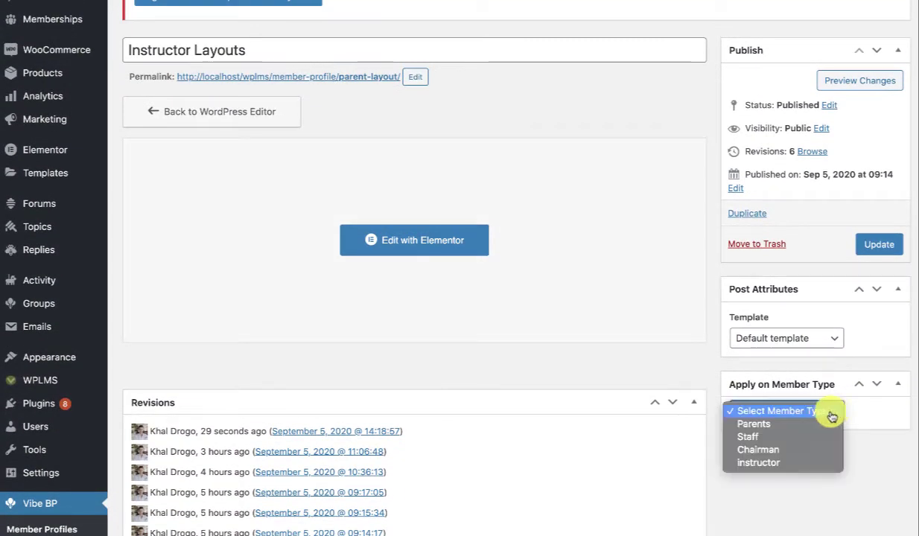
{"action": "scroll", "coordinate": [827, 429], "scroll_direction": "up", "scroll_amount": 1}
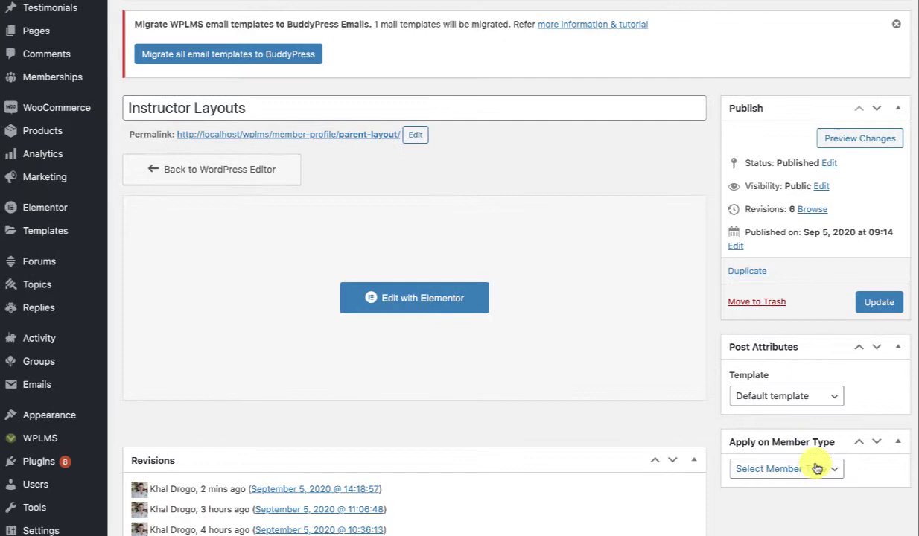
{"action": "left_click", "coordinate": [761, 465]}
{"action": "left_click", "coordinate": [759, 525]}
{"action": "left_click", "coordinate": [883, 303]}
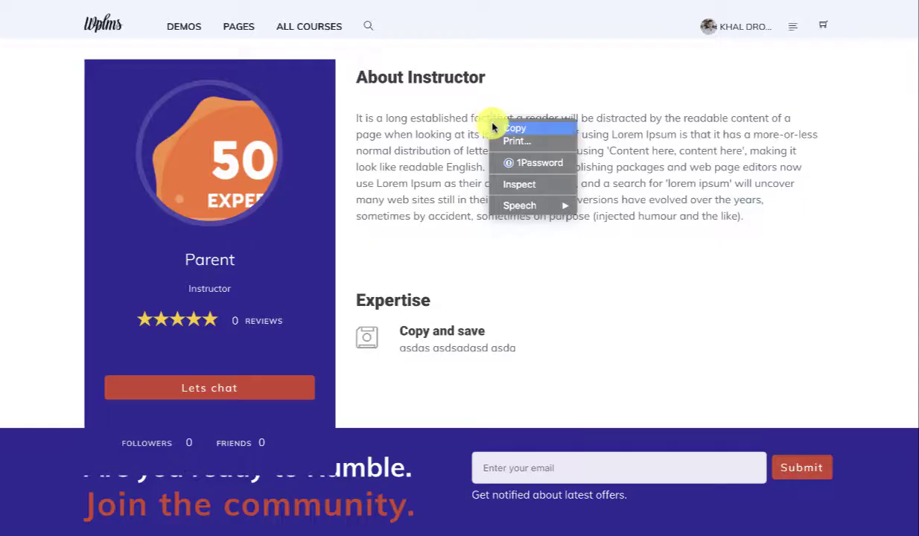
- Reload the Parent profile page and check the new About Instructor layout content
{"action": "right_click", "coordinate": [383, 159]}
{"action": "left_click", "coordinate": [653, 242]}
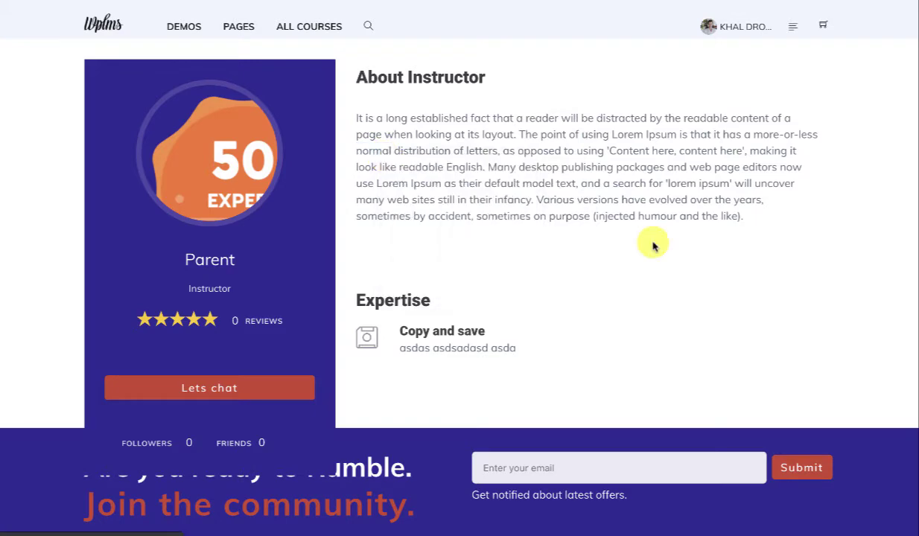
{"action": "key", "text": "super+r"}
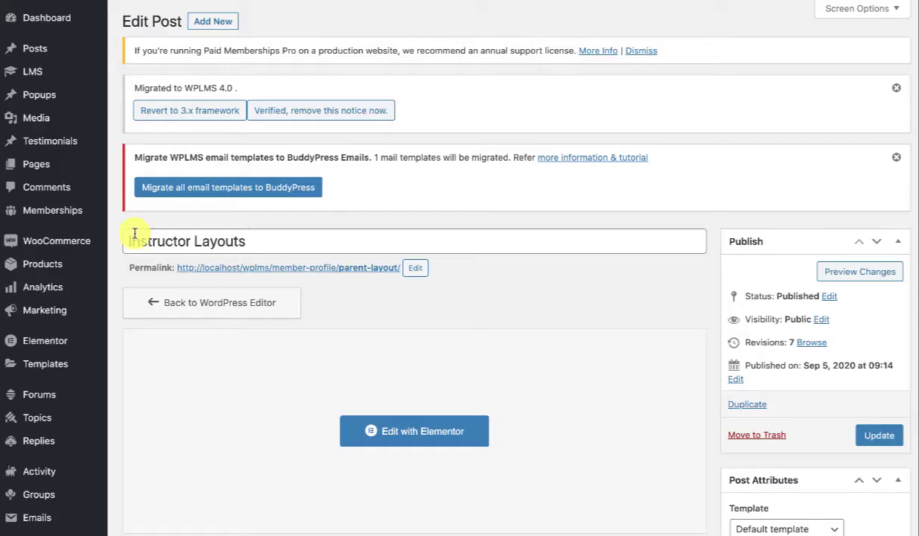
{"action": "scroll", "coordinate": [134, 238], "scroll_direction": "down", "scroll_amount": 3}
{"action": "scroll", "coordinate": [119, 313], "scroll_direction": "down", "scroll_amount": 3}
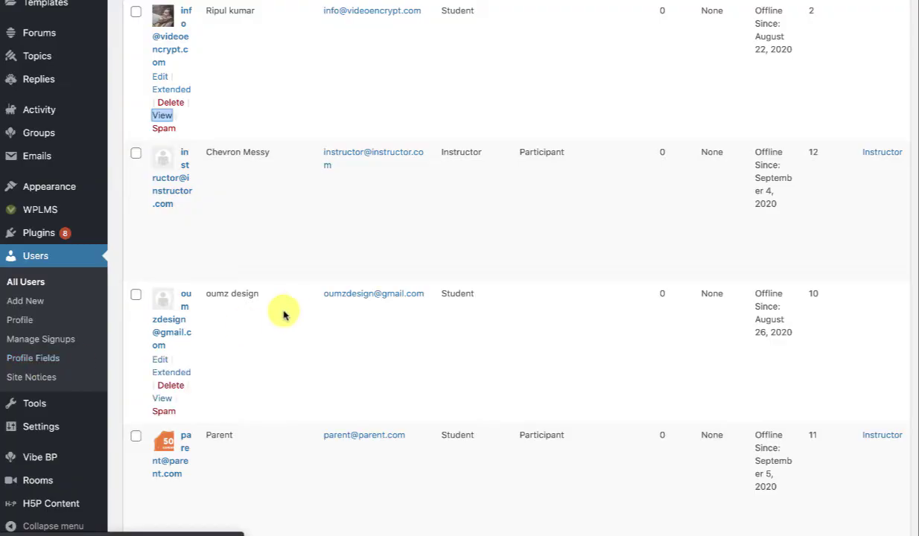
{"action": "scroll", "coordinate": [286, 310], "scroll_direction": "up", "scroll_amount": 3}
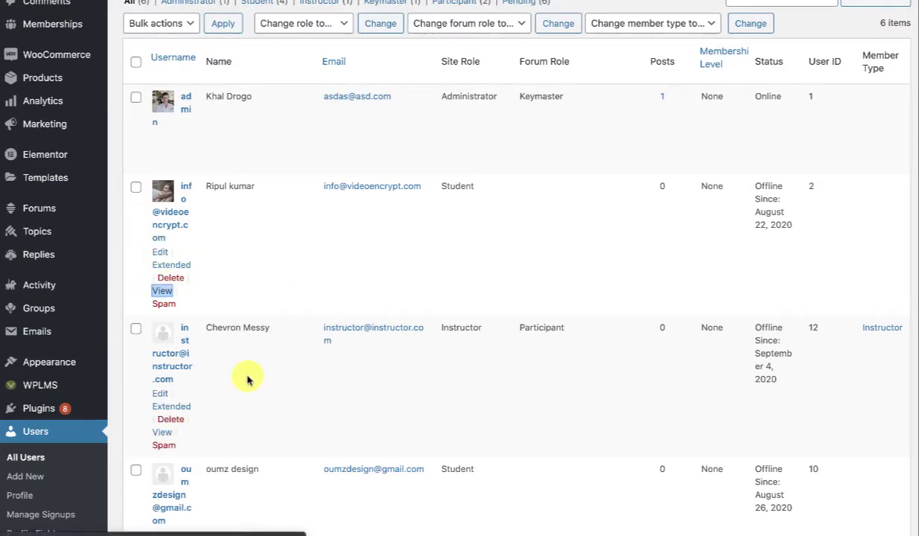
- Set the Parent user's member type to Chairman in Extended Profile and update the profile
{"action": "scroll", "coordinate": [245, 375], "scroll_direction": "down", "scroll_amount": 3}
{"action": "left_click", "coordinate": [160, 463]}
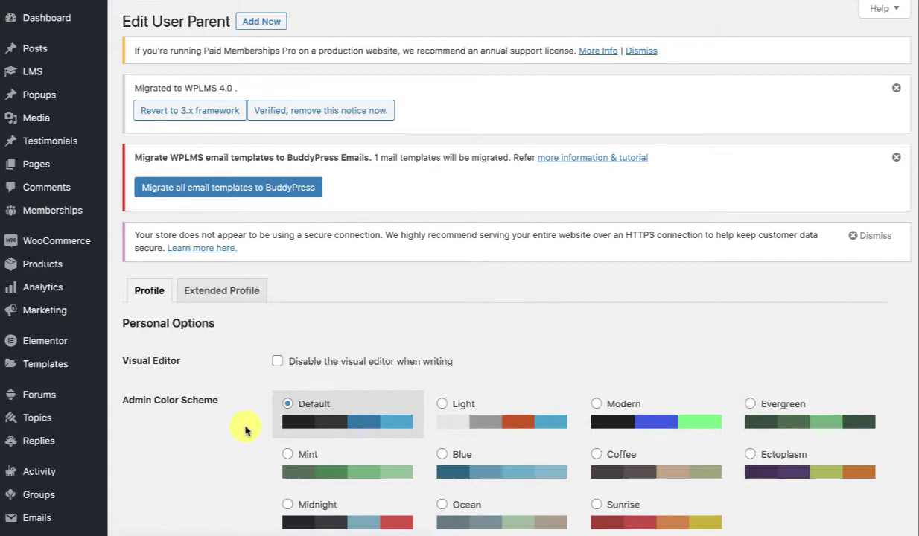
{"action": "left_click", "coordinate": [212, 295]}
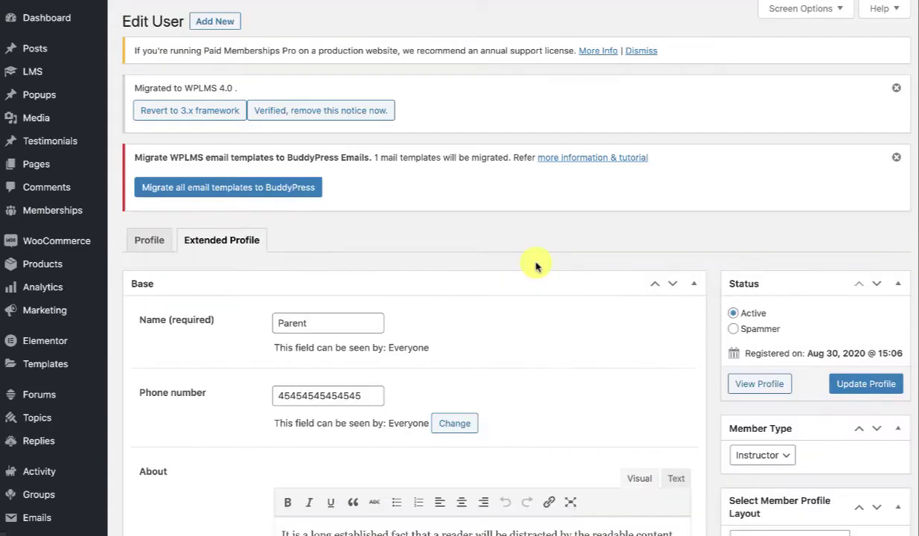
{"action": "scroll", "coordinate": [530, 271], "scroll_direction": "down", "scroll_amount": 3}
{"action": "left_click", "coordinate": [775, 417]}
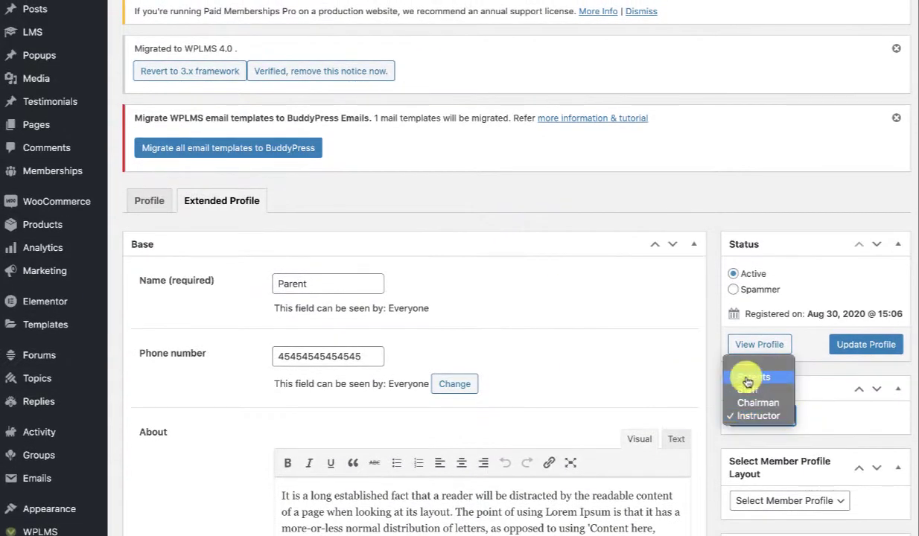
{"action": "left_click", "coordinate": [745, 376]}
{"action": "left_click", "coordinate": [759, 414]}
{"action": "left_click", "coordinate": [759, 403]}
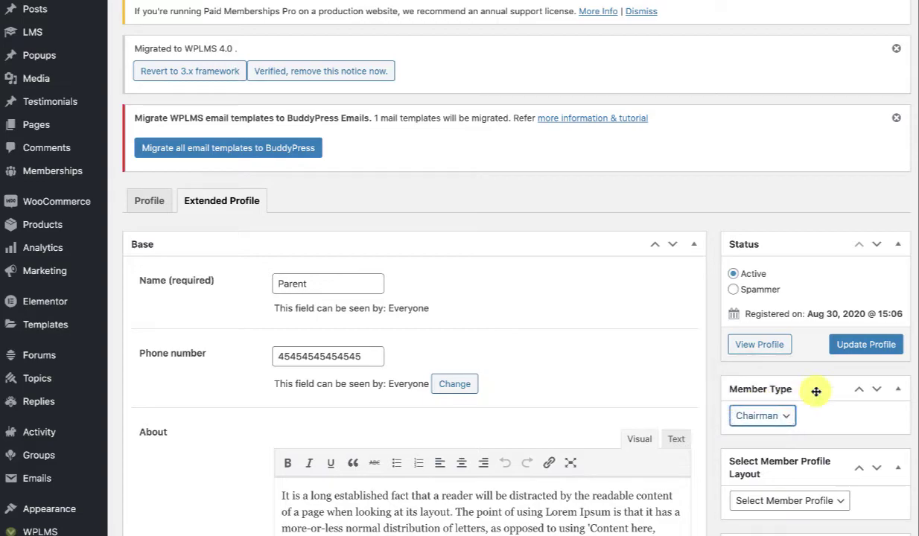
{"action": "left_click", "coordinate": [854, 356]}
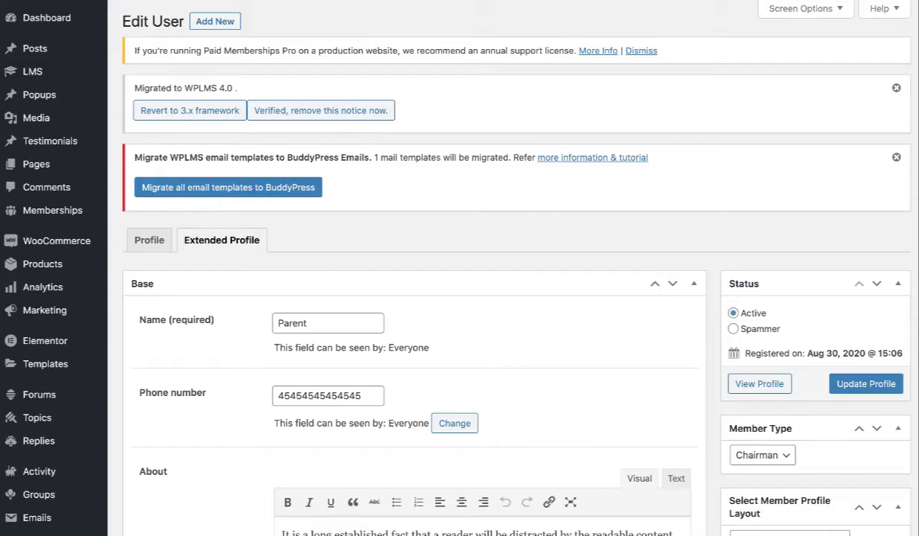
- Choose Instructor Layouts as Parent's member profile layout
{"action": "scroll", "coordinate": [764, 352], "scroll_direction": "down", "scroll_amount": 3}
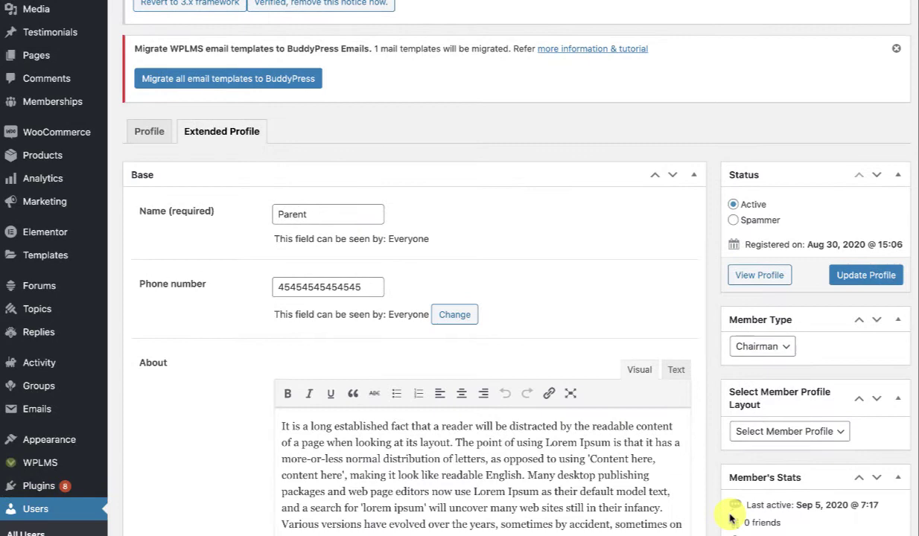
{"action": "left_click", "coordinate": [815, 432]}
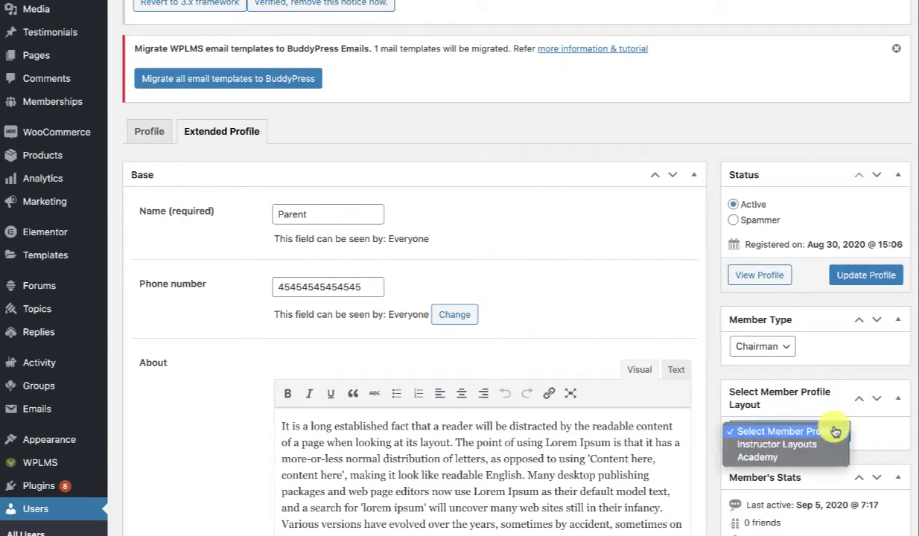
{"action": "left_click", "coordinate": [794, 446]}
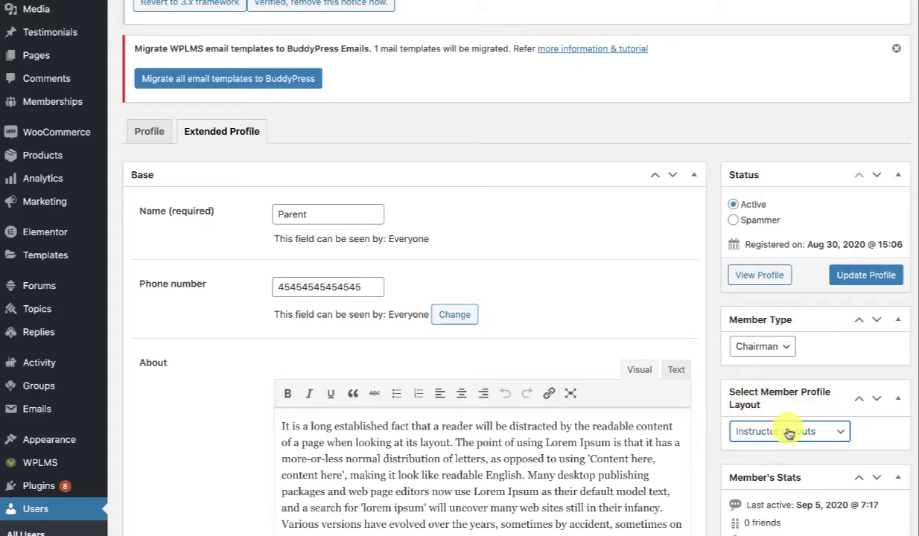
{"action": "scroll", "coordinate": [298, 149], "scroll_direction": "down", "scroll_amount": 2}
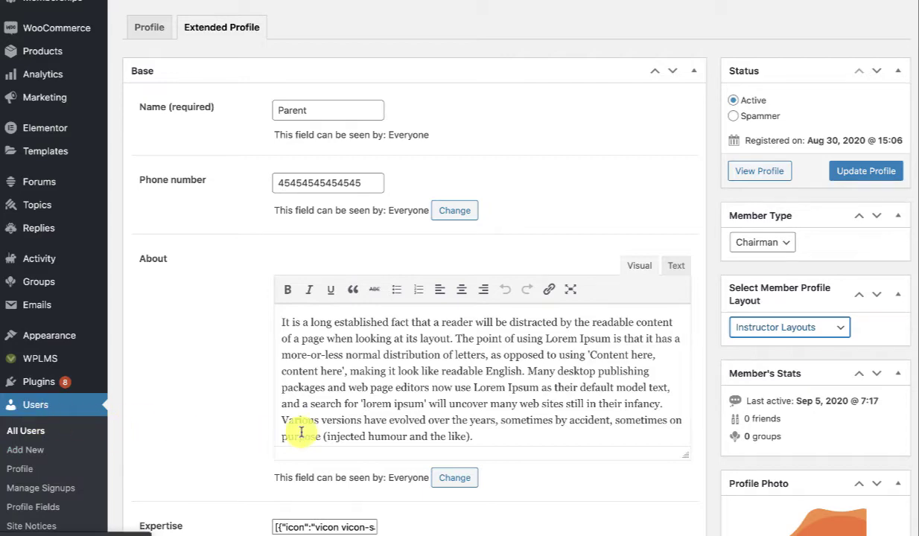
- Save the Instructor Layouts choice and reload Parent's live profile to see the layout
{"action": "left_click", "coordinate": [857, 176]}
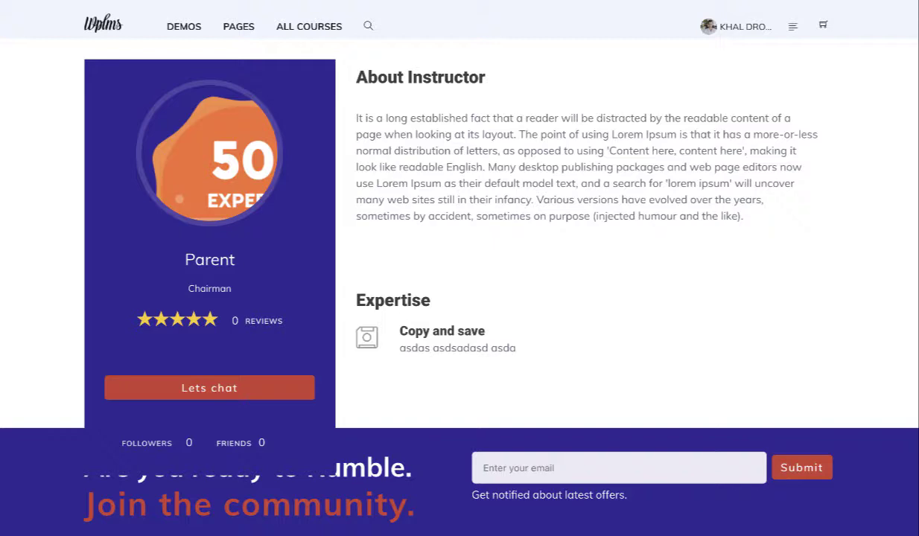
{"action": "key", "text": "F5"}
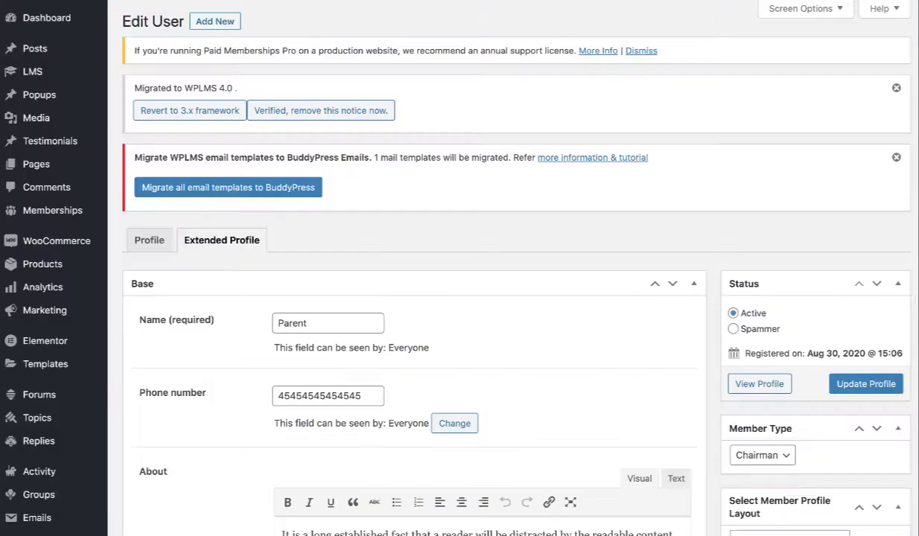
- Reset Parent's member profile layout back to Select Member Profile
{"action": "scroll", "coordinate": [655, 287], "scroll_direction": "down", "scroll_amount": 2}
{"action": "scroll", "coordinate": [656, 287], "scroll_direction": "down", "scroll_amount": 2}
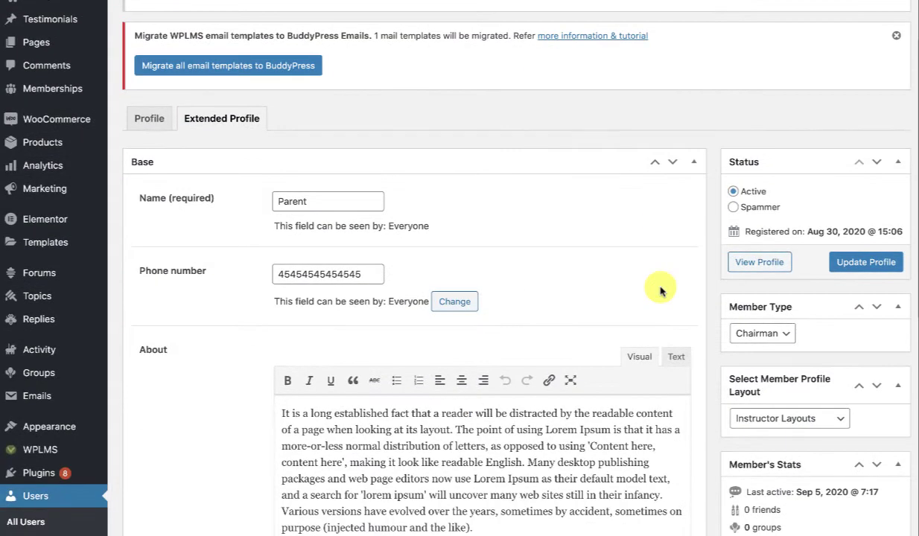
{"action": "left_click", "coordinate": [812, 418]}
{"action": "left_click", "coordinate": [768, 404]}
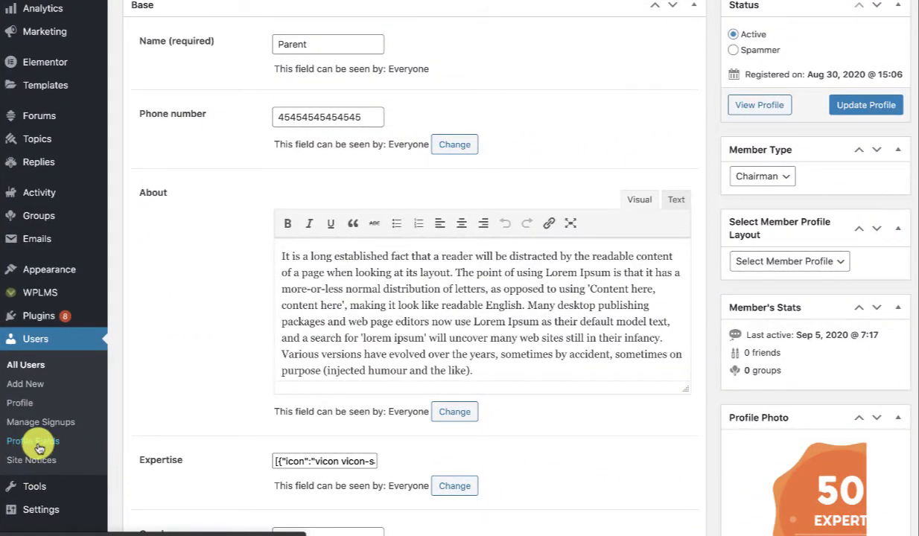
- Show the Students group on the Users Profile Fields page
{"action": "left_click", "coordinate": [38, 445]}
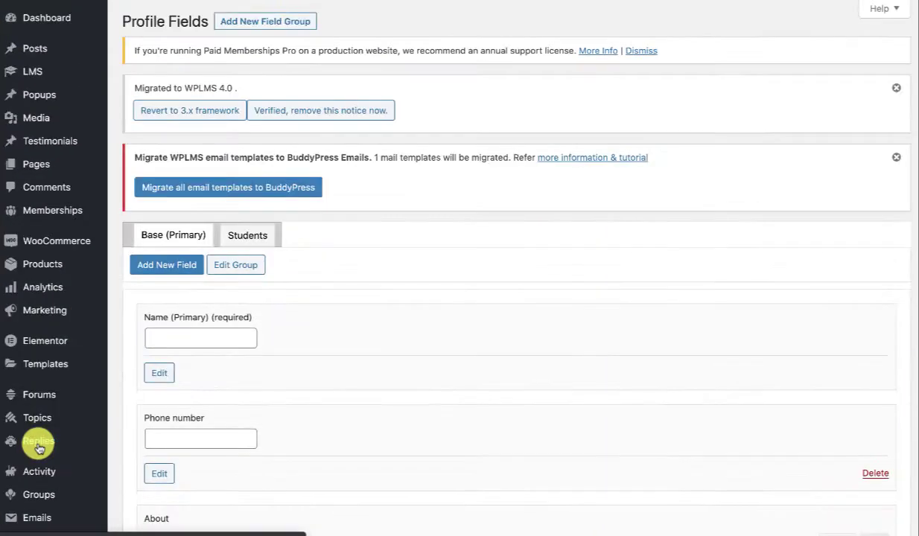
{"action": "scroll", "coordinate": [101, 365], "scroll_direction": "down", "scroll_amount": 3}
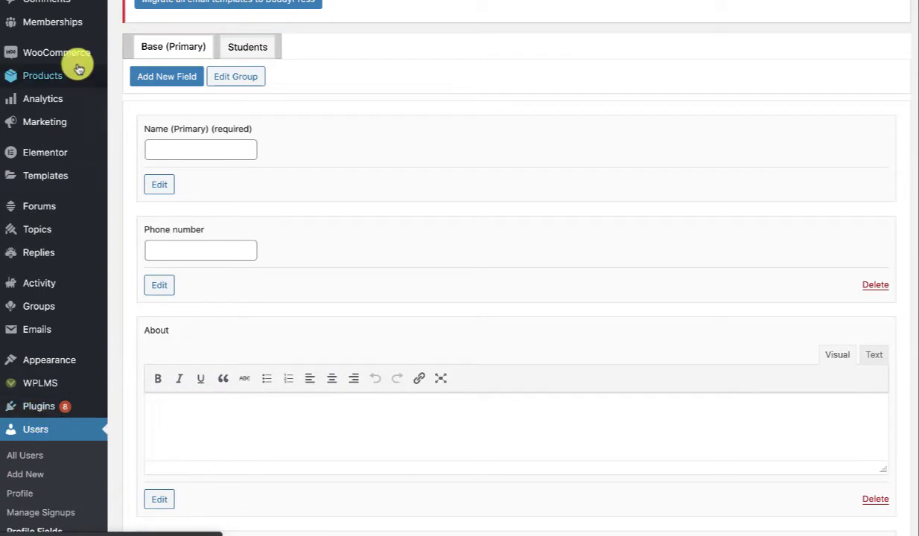
{"action": "scroll", "coordinate": [41, 439], "scroll_direction": "down", "scroll_amount": 2}
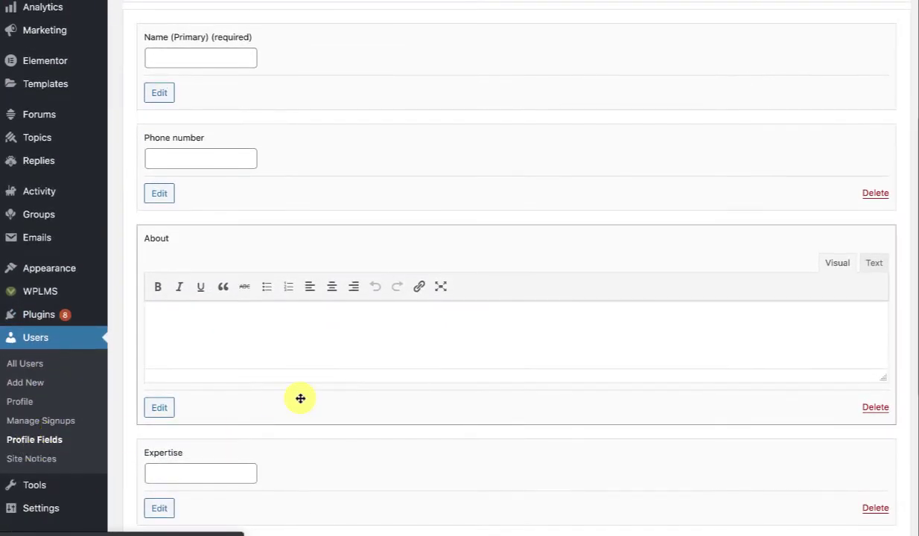
{"action": "scroll", "coordinate": [302, 397], "scroll_direction": "up", "scroll_amount": 10}
{"action": "scroll", "coordinate": [294, 343], "scroll_direction": "down", "scroll_amount": 1}
{"action": "left_click", "coordinate": [249, 242]}
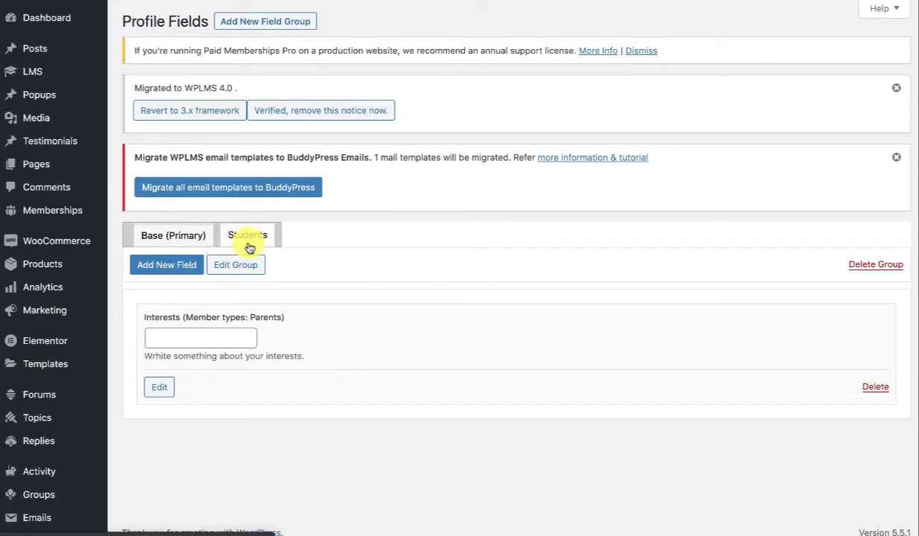
- Review the Interests field settings, confirming its Member Types box has only Parents checked
{"action": "left_click", "coordinate": [158, 389]}
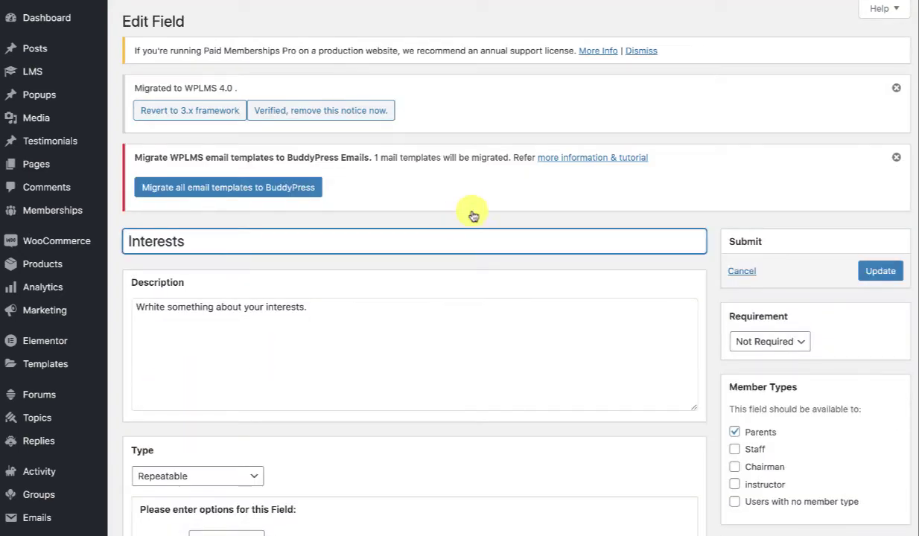
{"action": "scroll", "coordinate": [692, 261], "scroll_direction": "down", "scroll_amount": 1}
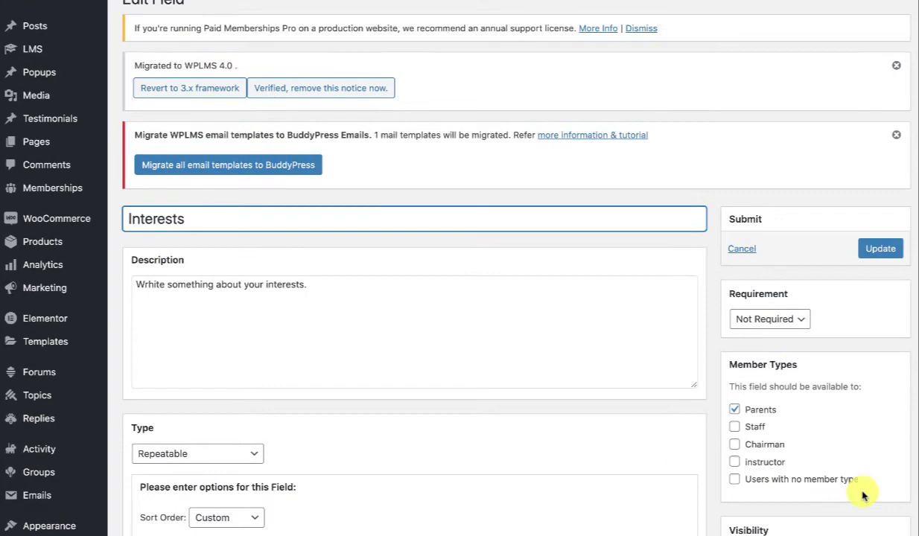
{"action": "scroll", "coordinate": [803, 412], "scroll_direction": "down", "scroll_amount": 1}
{"action": "scroll", "coordinate": [803, 412], "scroll_direction": "down", "scroll_amount": 1}
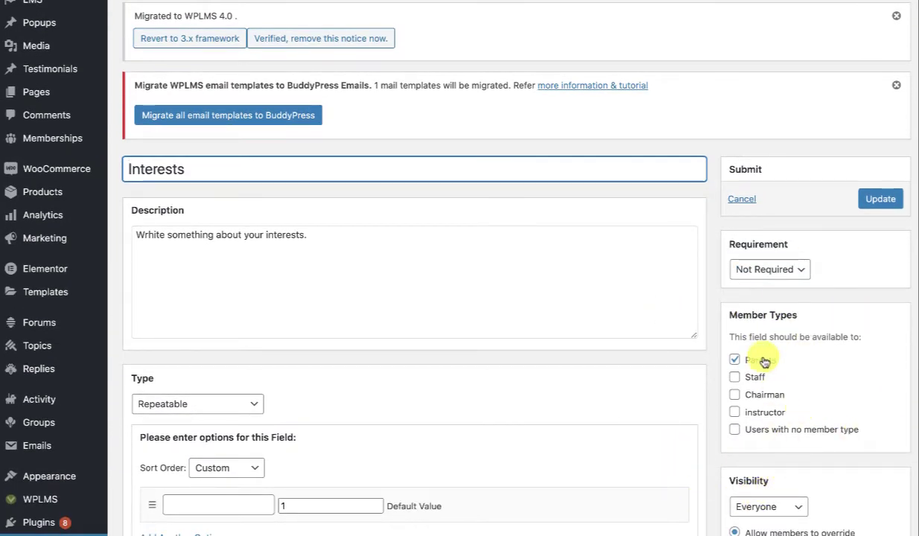
{"action": "scroll", "coordinate": [753, 368], "scroll_direction": "down", "scroll_amount": 1}
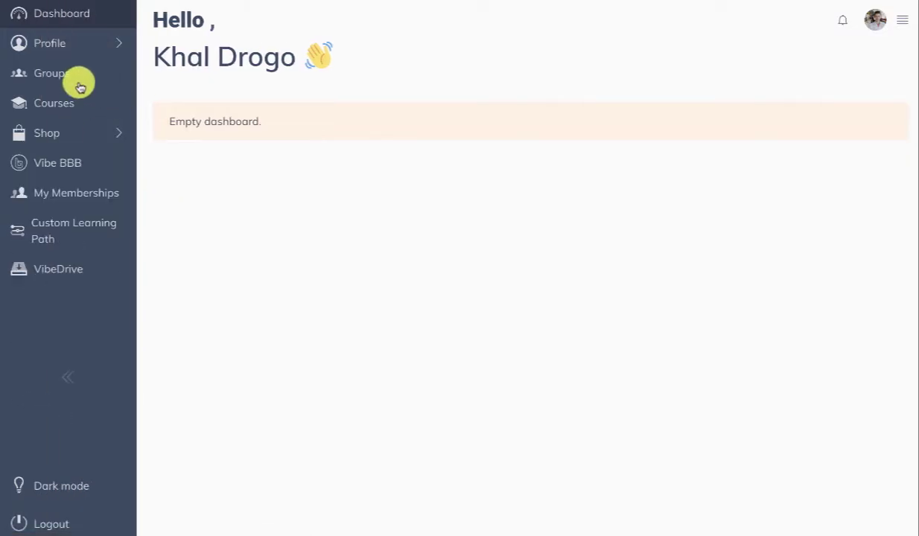
- Edit the member's profile and make the Interests field available to the Parents member type
{"action": "left_click", "coordinate": [37, 45]}
{"action": "left_click", "coordinate": [57, 88]}
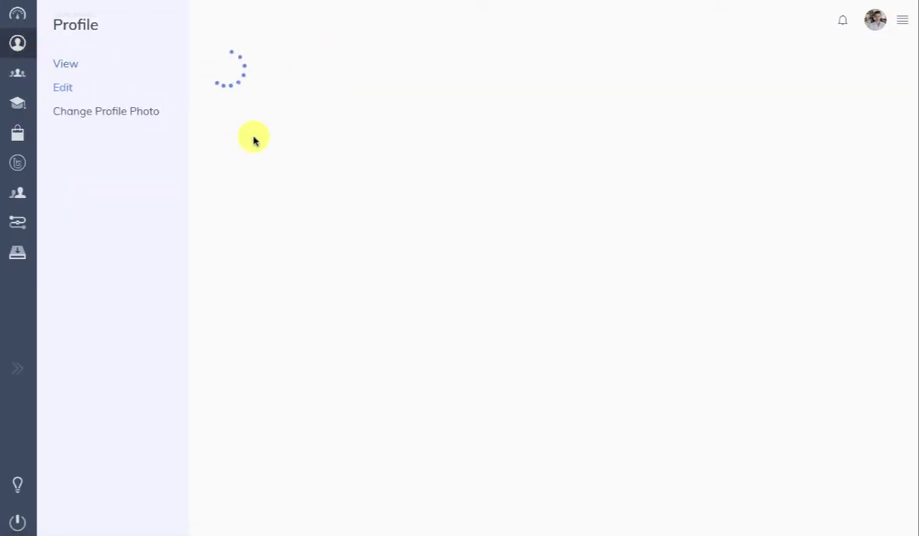
{"action": "scroll", "coordinate": [356, 247], "scroll_direction": "down", "scroll_amount": 3}
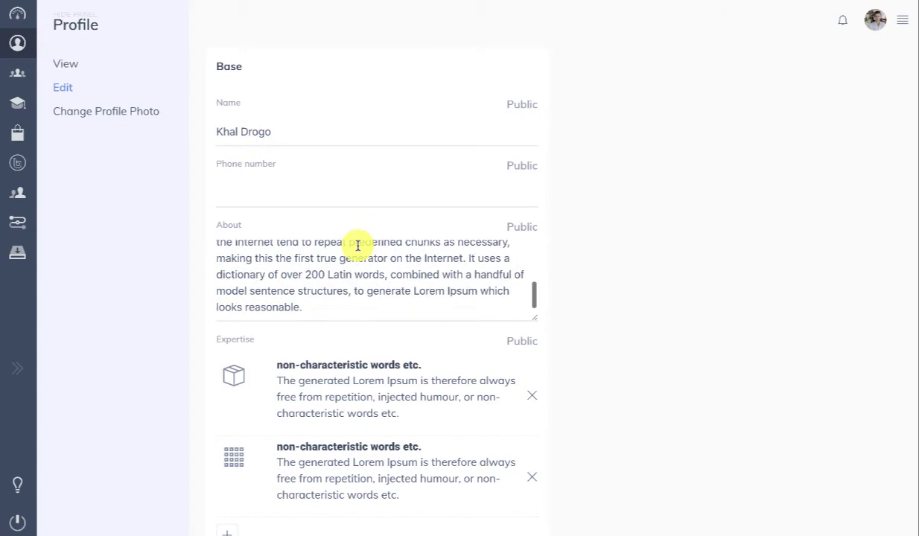
{"action": "scroll", "coordinate": [355, 365], "scroll_direction": "down", "scroll_amount": 3}
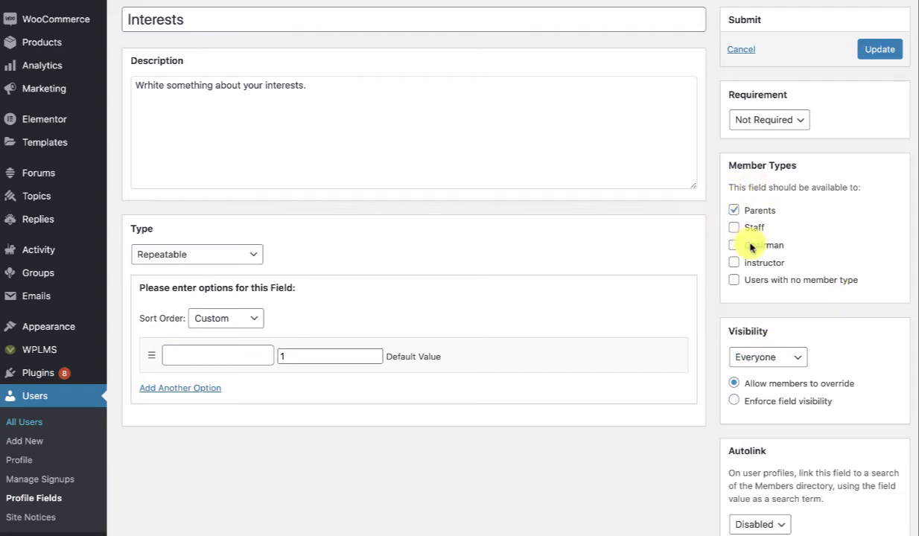
{"action": "left_click", "coordinate": [734, 210]}
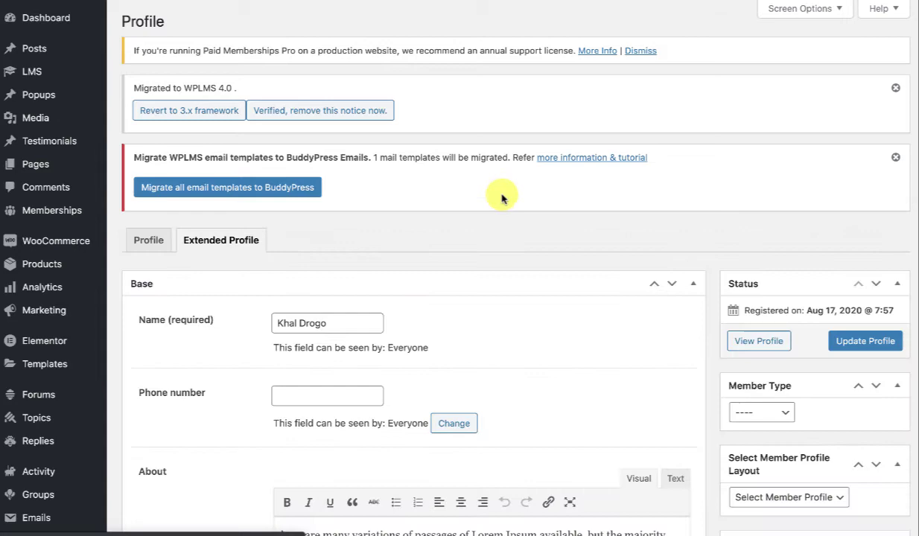
- Change the member's type to Parents, update, and confirm the Students group with Interests appears
{"action": "scroll", "coordinate": [504, 199], "scroll_direction": "down", "scroll_amount": 1}
{"action": "left_click", "coordinate": [771, 371]}
{"action": "left_click", "coordinate": [754, 382]}
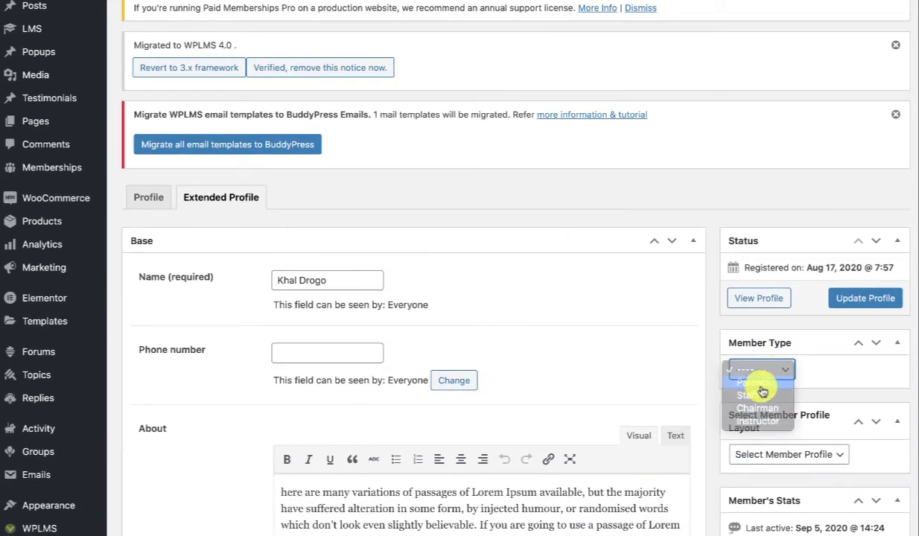
{"action": "left_click", "coordinate": [860, 299]}
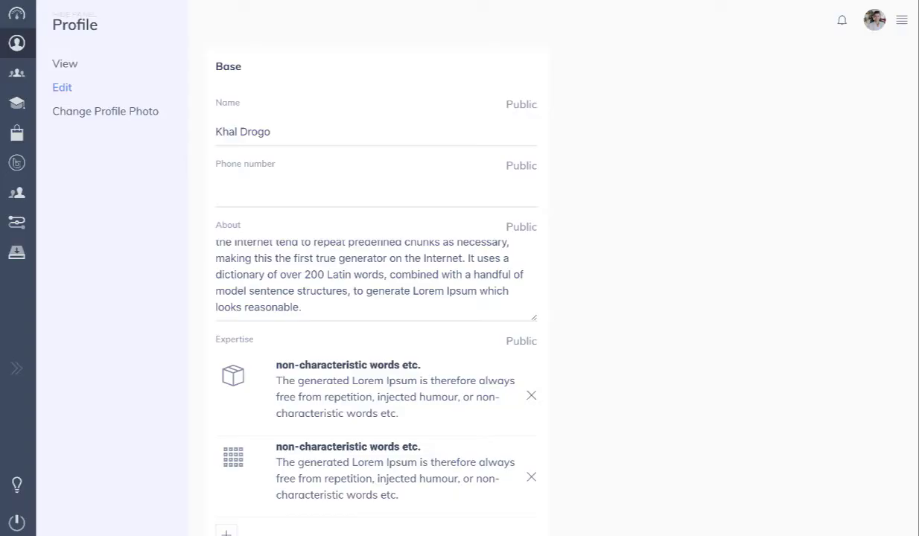
{"action": "left_click", "coordinate": [68, 90]}
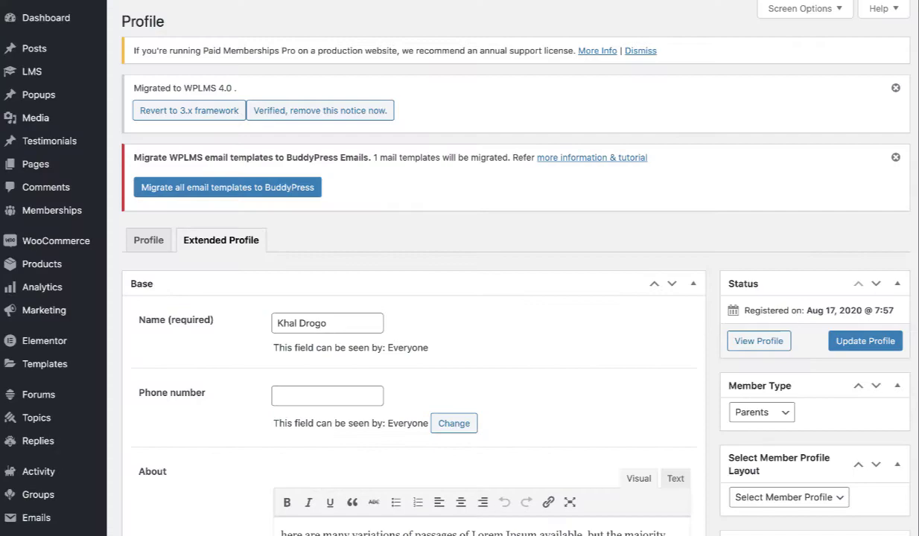
{"action": "scroll", "coordinate": [223, 328], "scroll_direction": "down", "scroll_amount": 5}
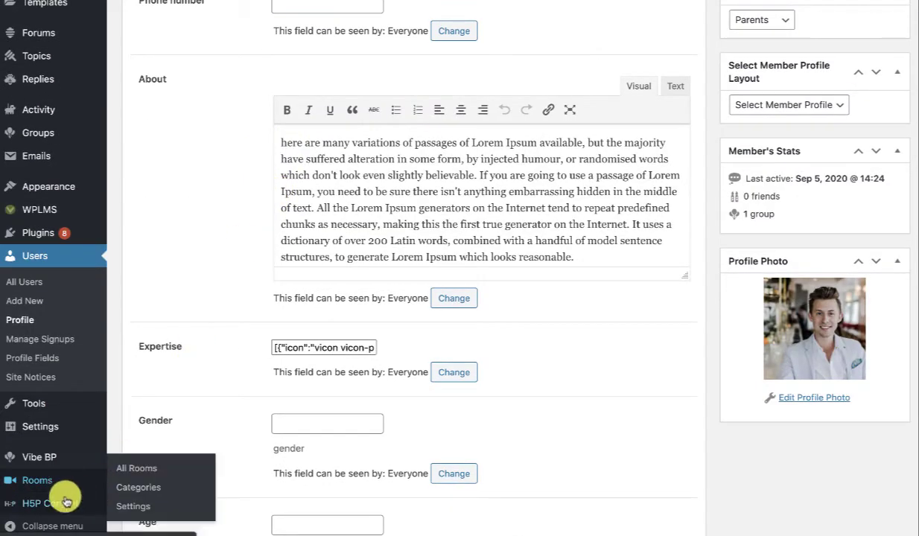
{"action": "mouse_move", "coordinate": [39, 456]}
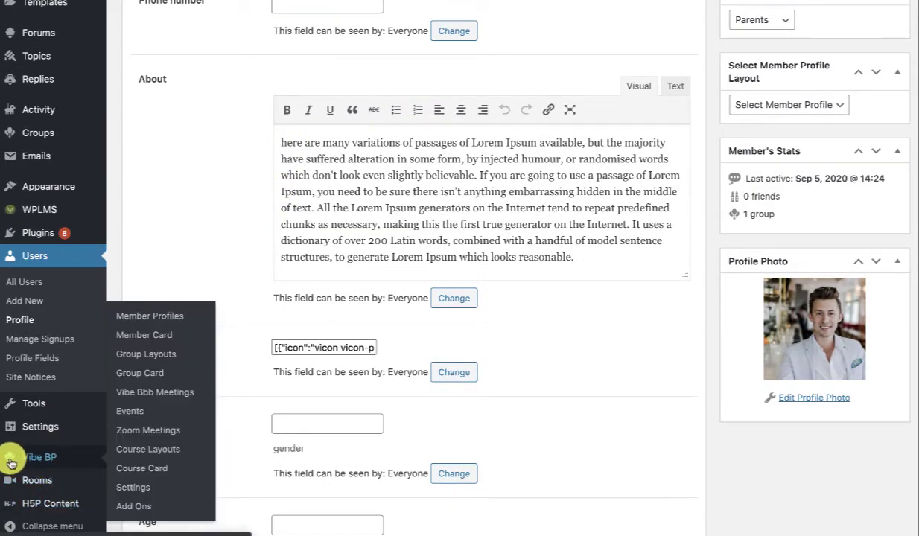
- Open the Instructor card from Vibe BP Member Card in the Elementor editor
{"action": "left_click", "coordinate": [141, 336]}
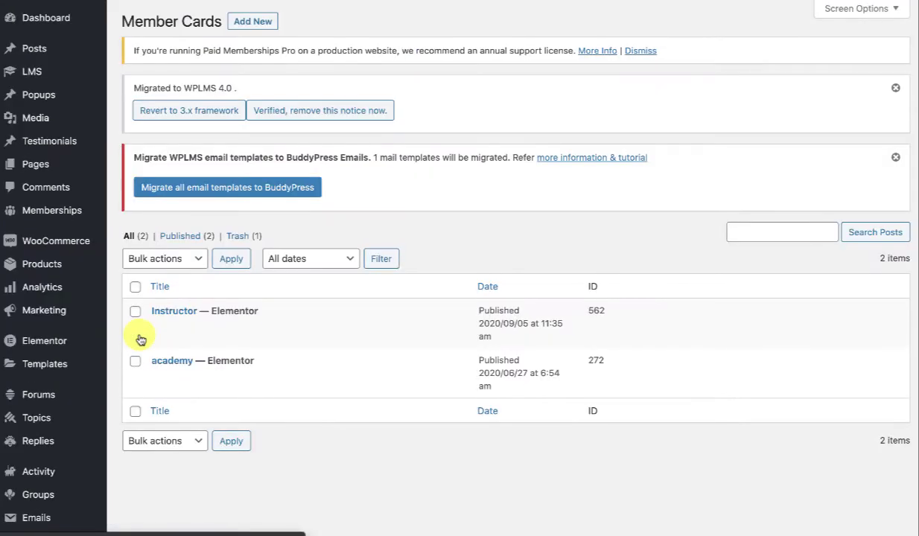
{"action": "mouse_move", "coordinate": [233, 317]}
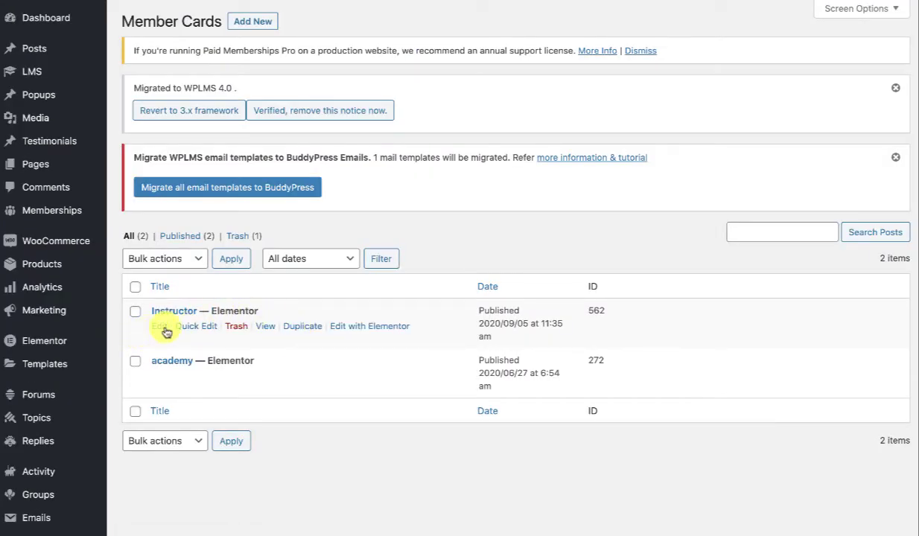
{"action": "left_click", "coordinate": [159, 330]}
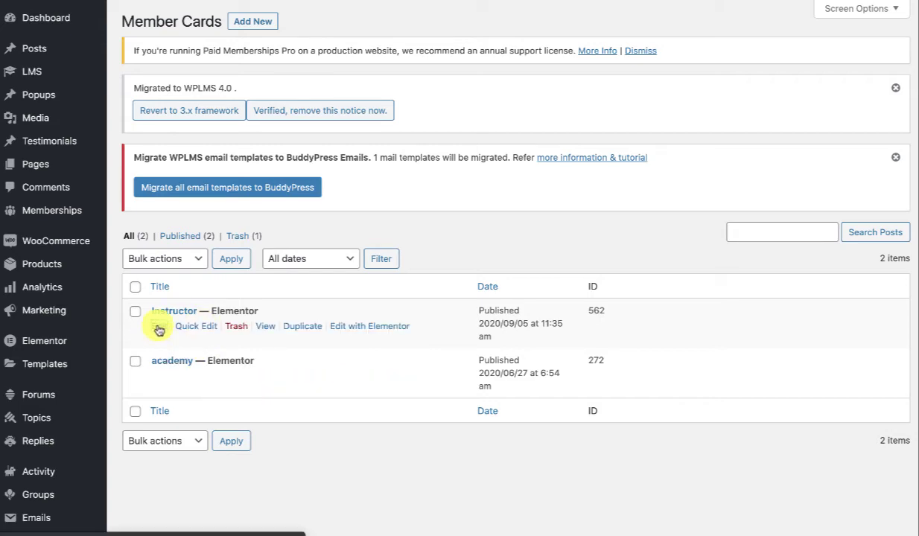
{"action": "scroll", "coordinate": [797, 417], "scroll_direction": "down", "scroll_amount": 2}
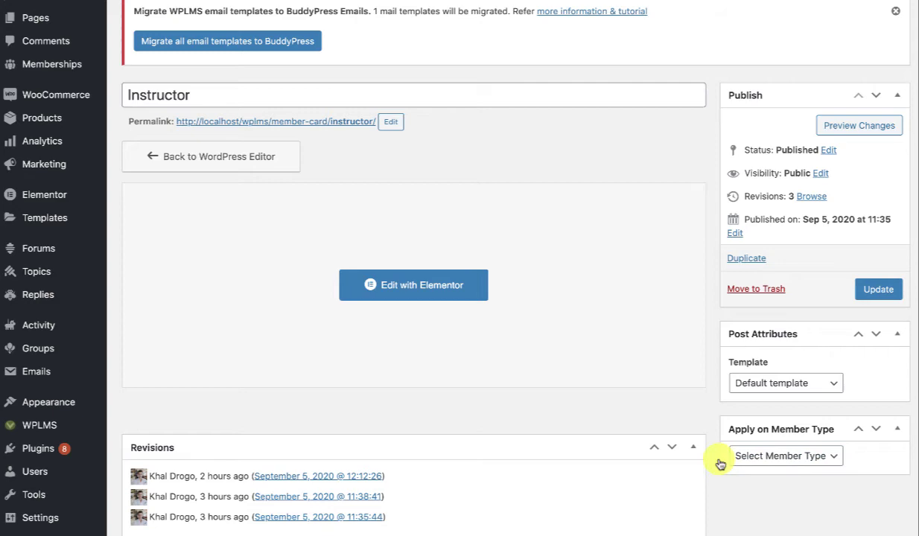
{"action": "left_click", "coordinate": [378, 286]}
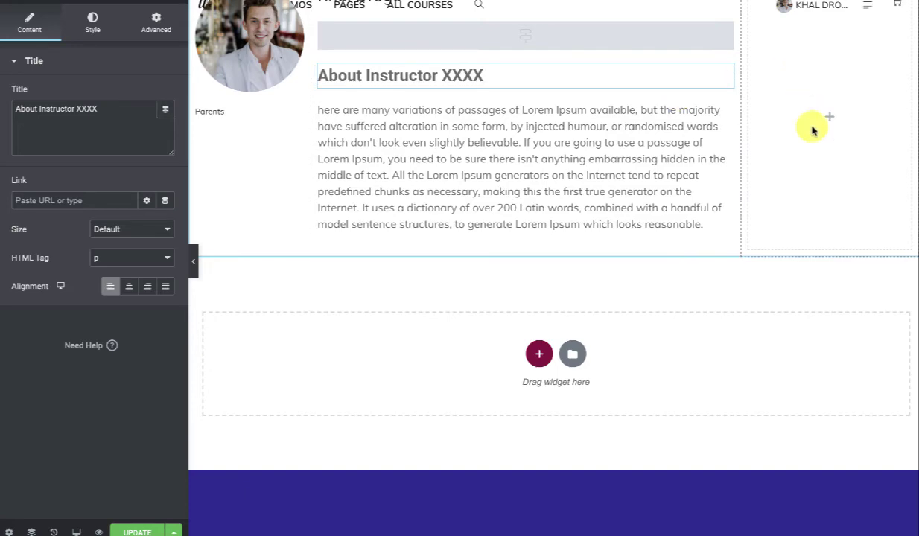
- Place a Button widget in the Instructor card's right column and relabel it 'Book me'
{"action": "left_click", "coordinate": [177, 1]}
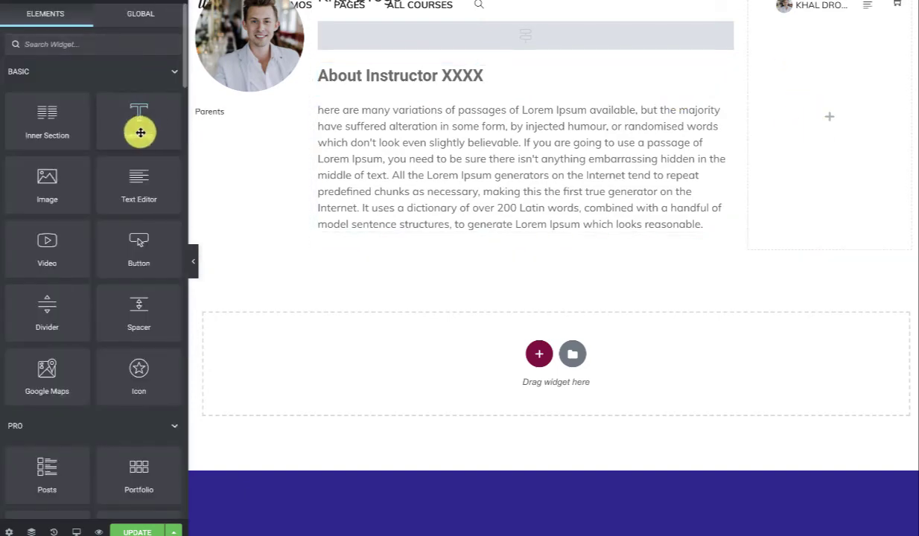
{"action": "left_click_drag", "start_coordinate": [143, 249], "coordinate": [812, 168]}
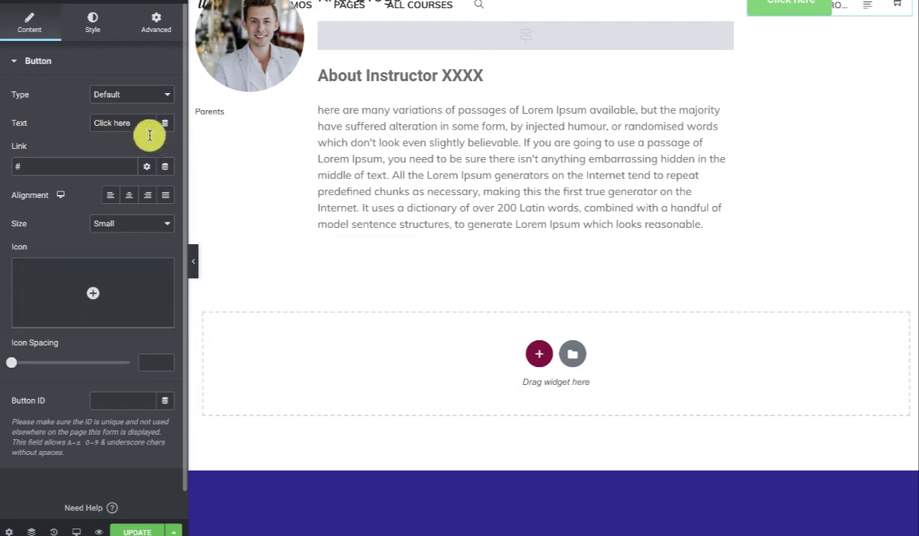
{"action": "left_click_drag", "start_coordinate": [128, 123], "coordinate": [28, 123]}
{"action": "type", "text": "Book me"}
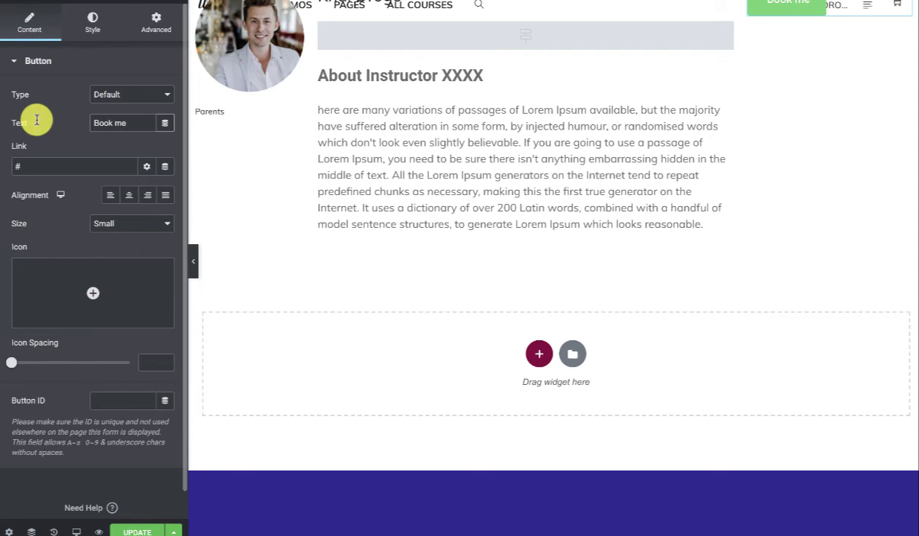
- Update the card and view the live page
{"action": "left_click", "coordinate": [137, 532]}
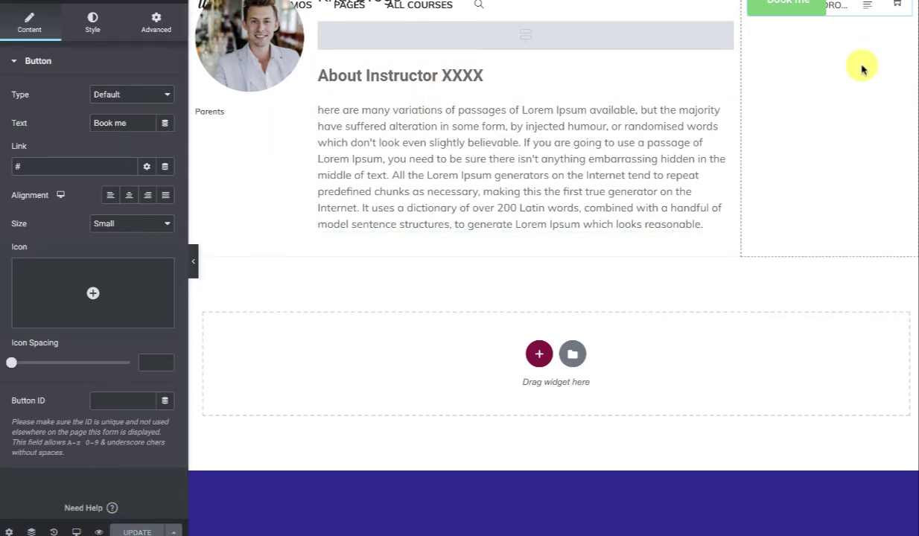
{"action": "left_click", "coordinate": [10, 3]}
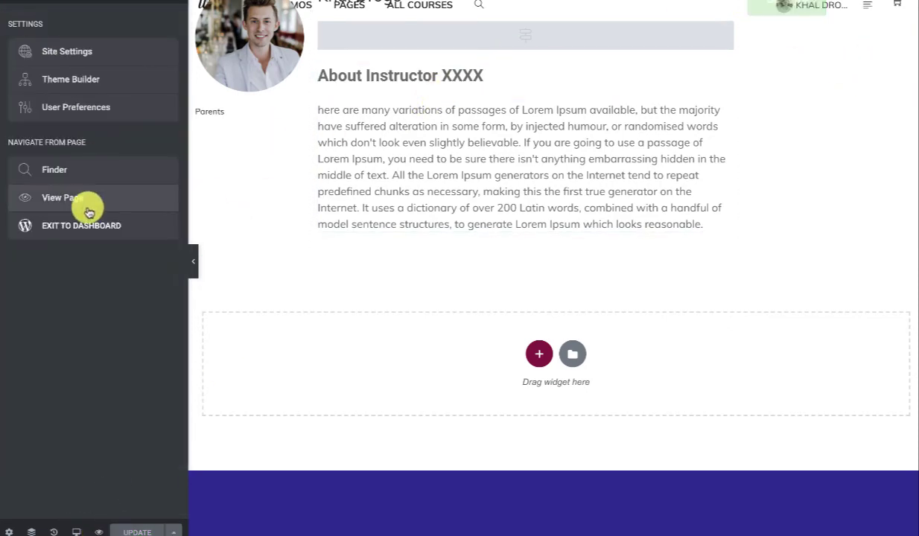
{"action": "left_click", "coordinate": [87, 212]}
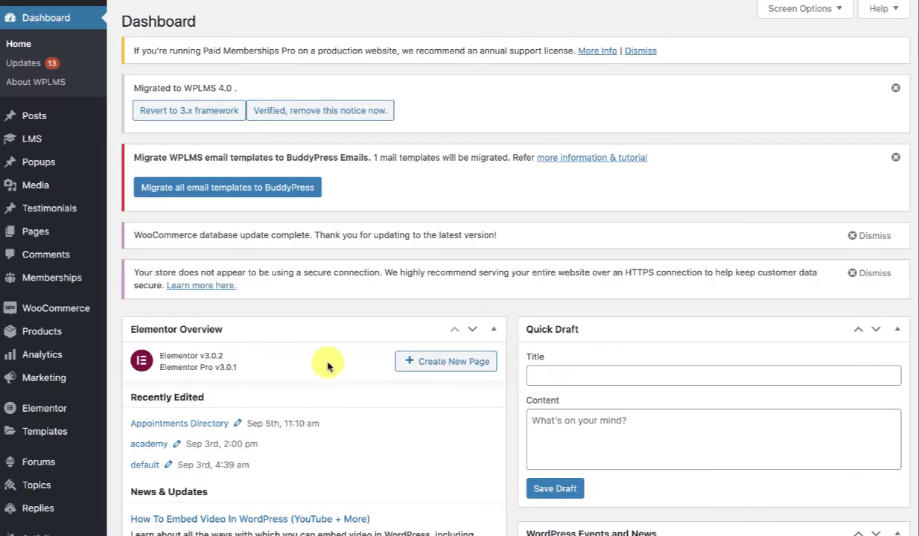
- Set the Instructor card's Apply on Member Type to instructor and update it
{"action": "scroll", "coordinate": [324, 361], "scroll_direction": "down", "scroll_amount": 3}
{"action": "scroll", "coordinate": [44, 507], "scroll_direction": "down", "scroll_amount": 5}
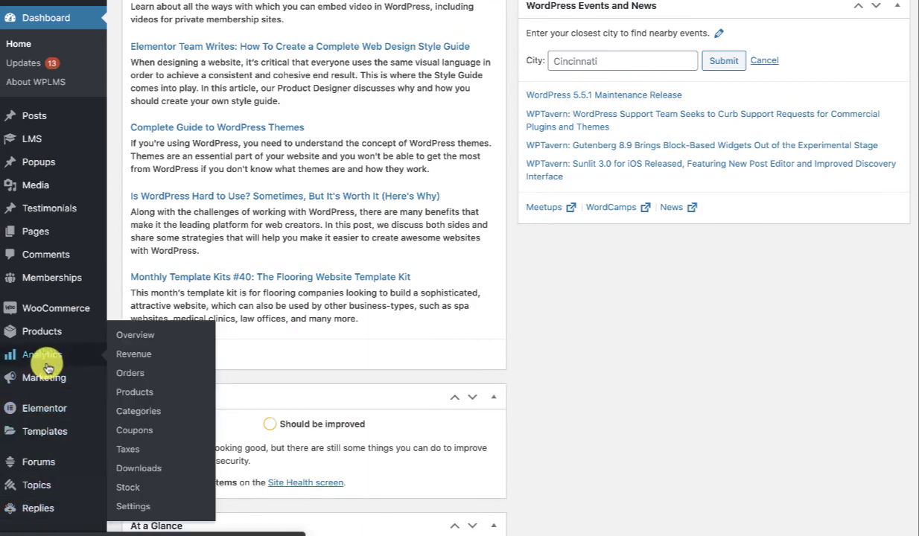
{"action": "scroll", "coordinate": [46, 373], "scroll_direction": "down", "scroll_amount": 5}
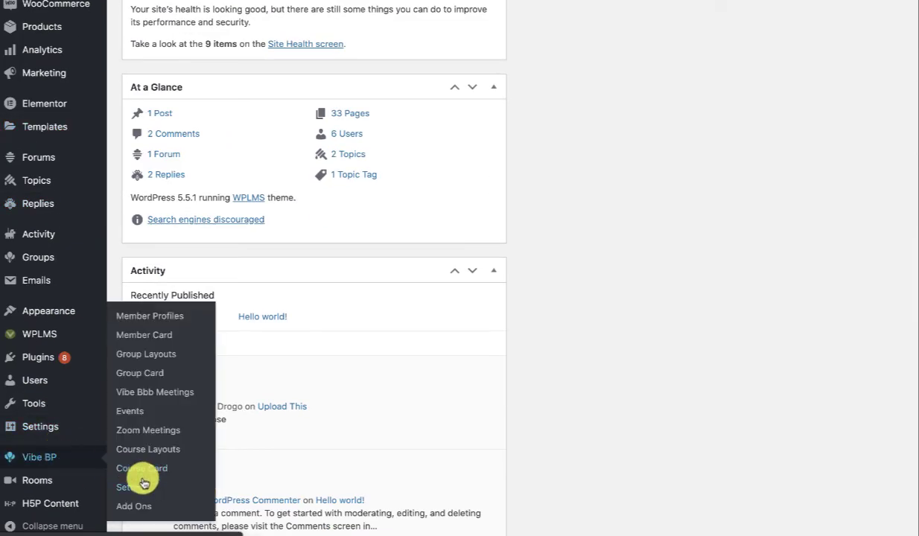
{"action": "left_click", "coordinate": [152, 338]}
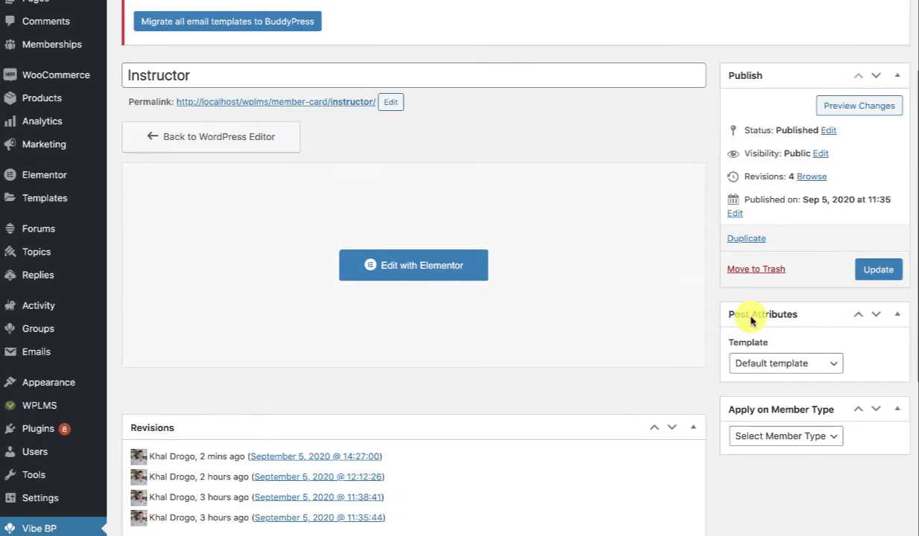
{"action": "left_click", "coordinate": [781, 436]}
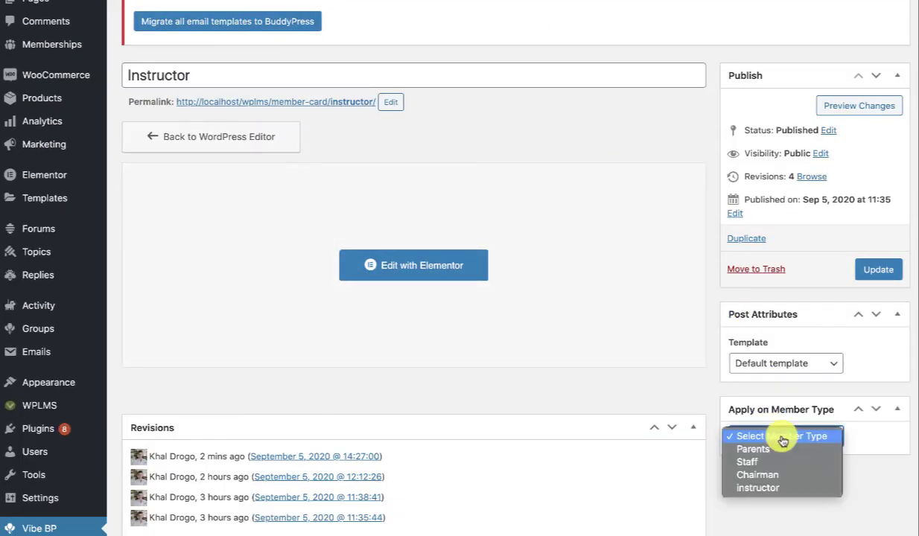
{"action": "left_click", "coordinate": [761, 488]}
{"action": "left_click", "coordinate": [879, 270]}
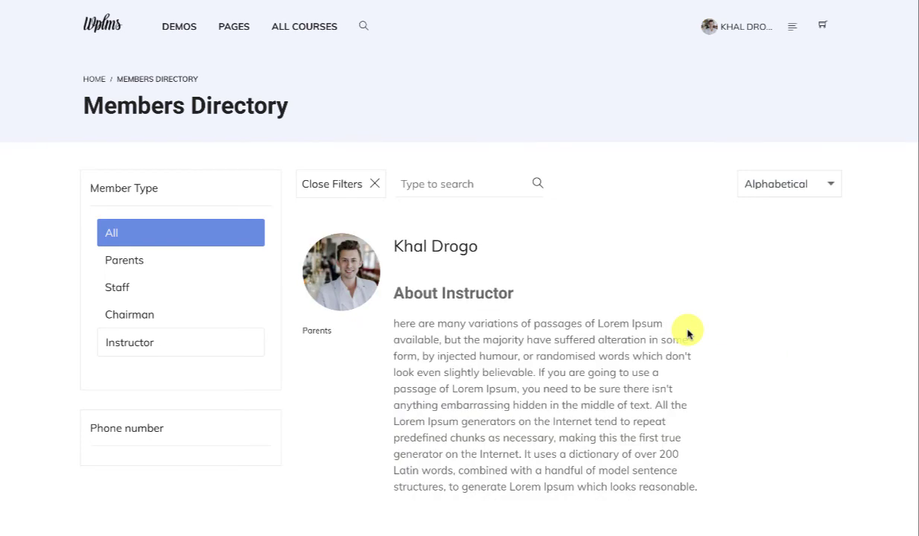
{"action": "scroll", "coordinate": [688, 335], "scroll_direction": "down", "scroll_amount": 1}
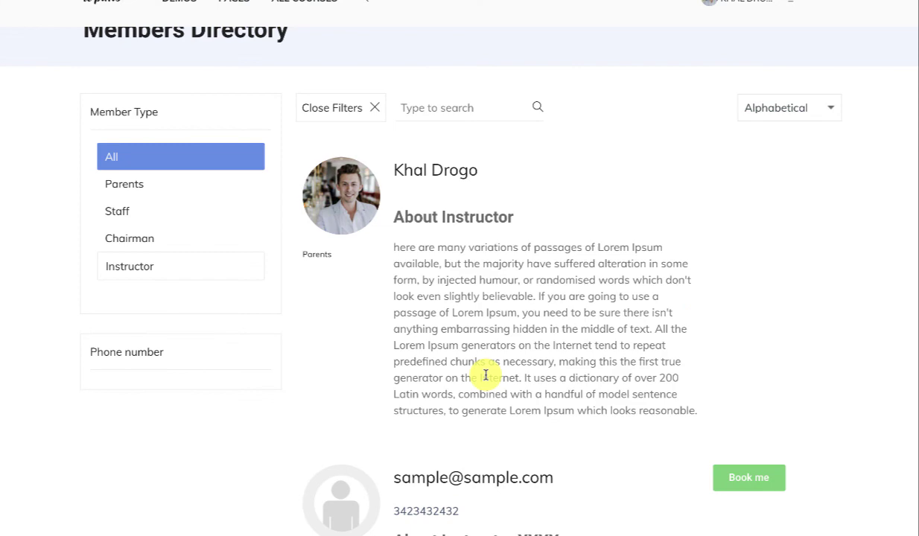
{"action": "scroll", "coordinate": [615, 301], "scroll_direction": "down", "scroll_amount": 3}
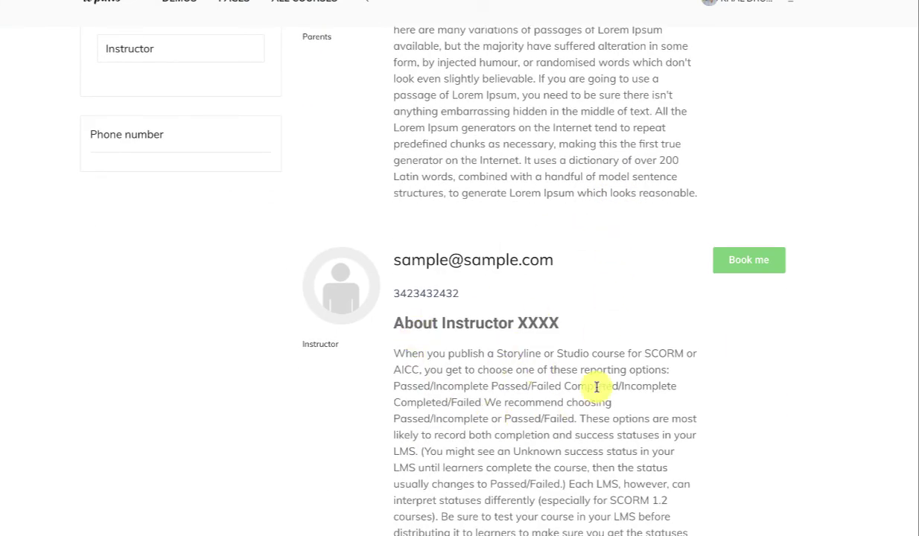
{"action": "scroll", "coordinate": [633, 350], "scroll_direction": "down", "scroll_amount": 2}
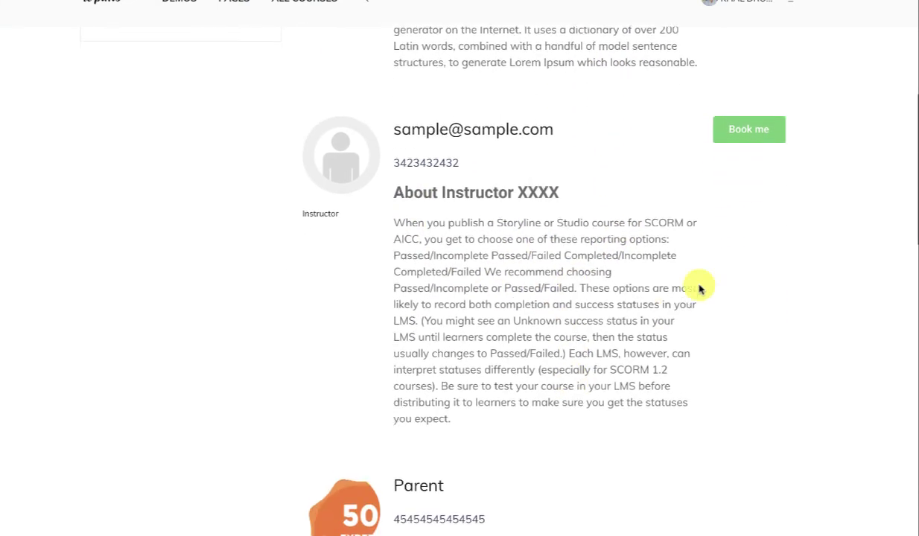
{"action": "scroll", "coordinate": [504, 246], "scroll_direction": "down", "scroll_amount": 1}
{"action": "scroll", "coordinate": [505, 248], "scroll_direction": "down", "scroll_amount": 2}
{"action": "scroll", "coordinate": [505, 246], "scroll_direction": "down", "scroll_amount": 2}
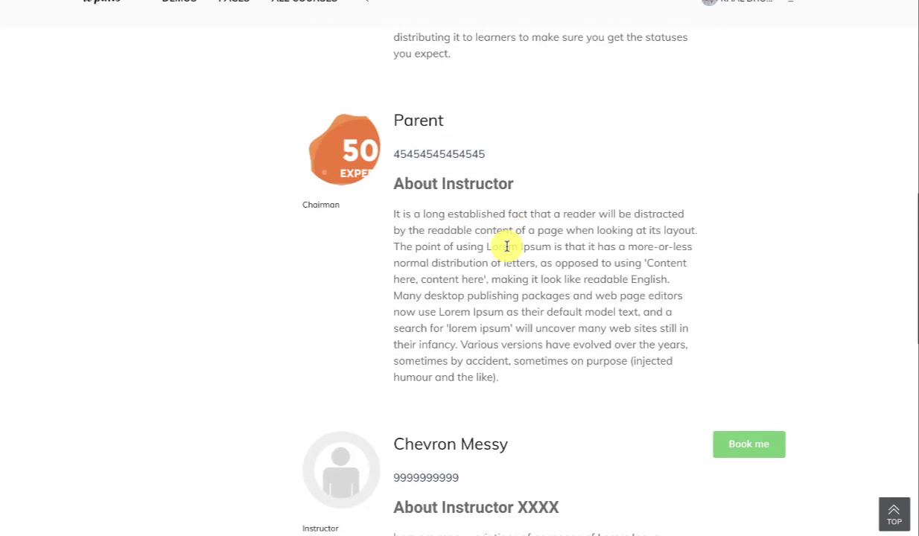
{"action": "scroll", "coordinate": [491, 339], "scroll_direction": "down", "scroll_amount": 8}
{"action": "scroll", "coordinate": [491, 340], "scroll_direction": "up", "scroll_amount": 15}
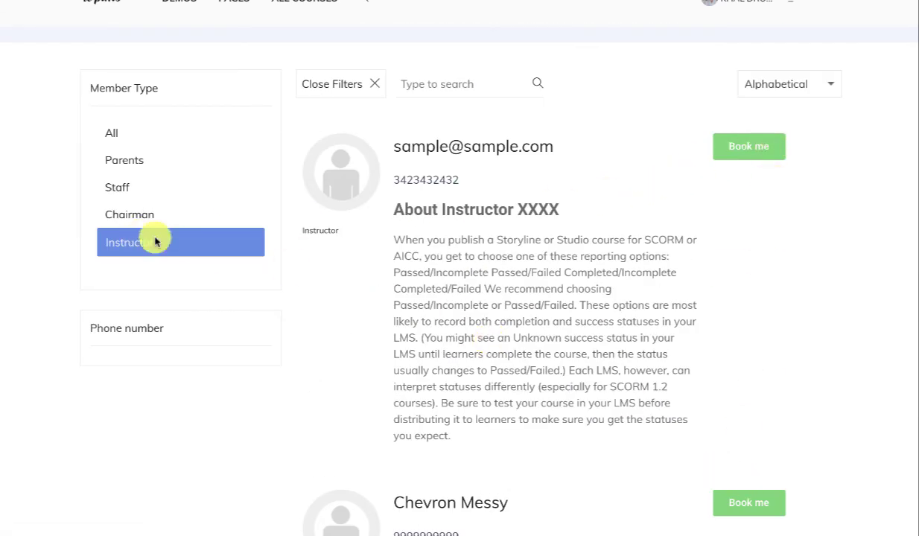
{"action": "left_click", "coordinate": [119, 136]}
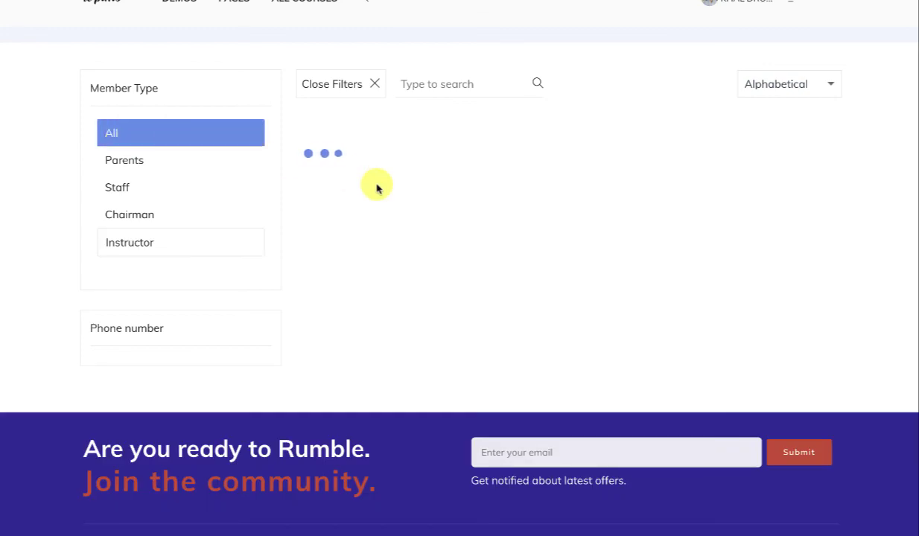